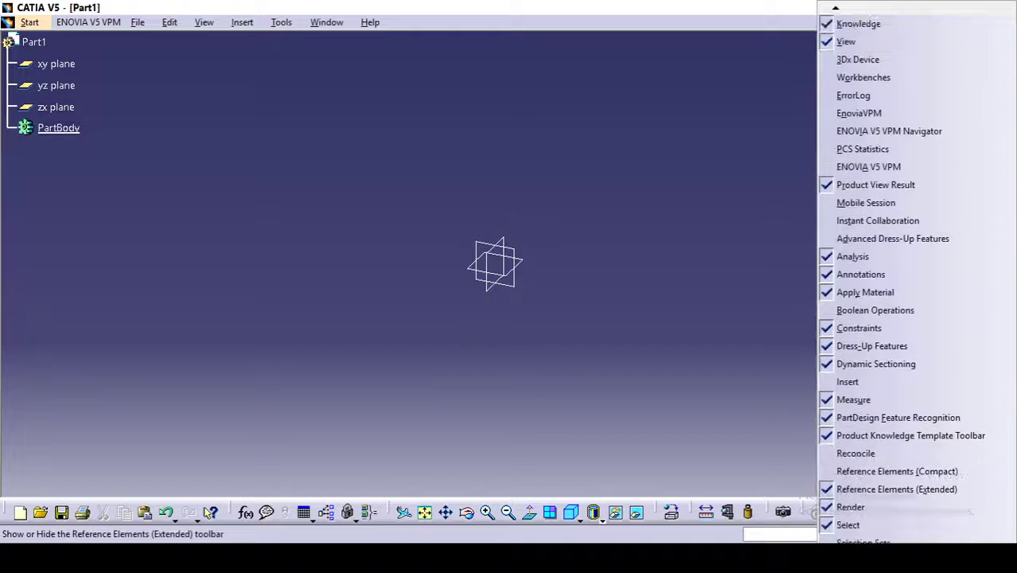
# Step: Restore the default contents and positions of all toolbars through the Customize settings
pyautogui.scroll(-2, 900, 318)
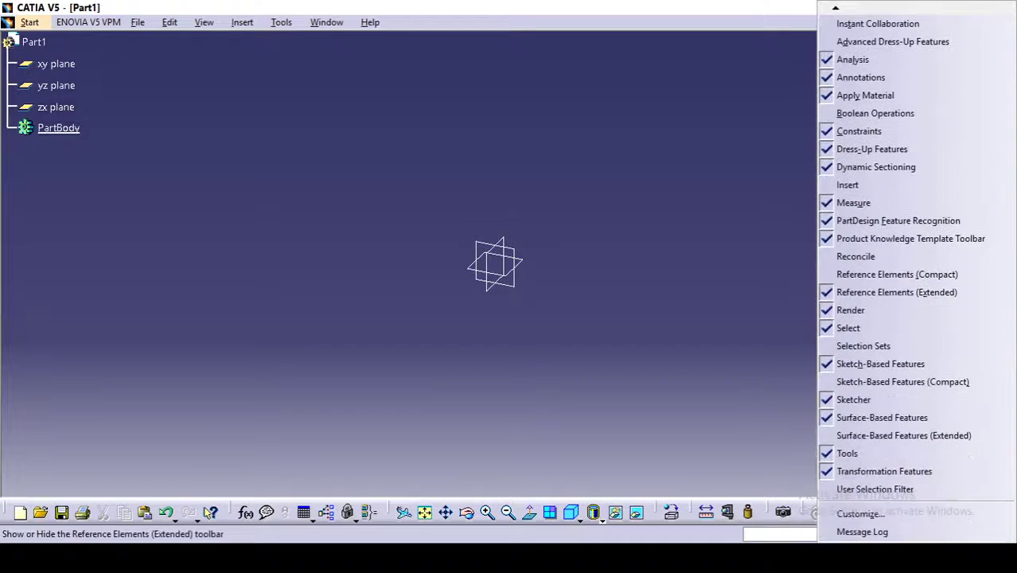
pyautogui.click(856, 514)
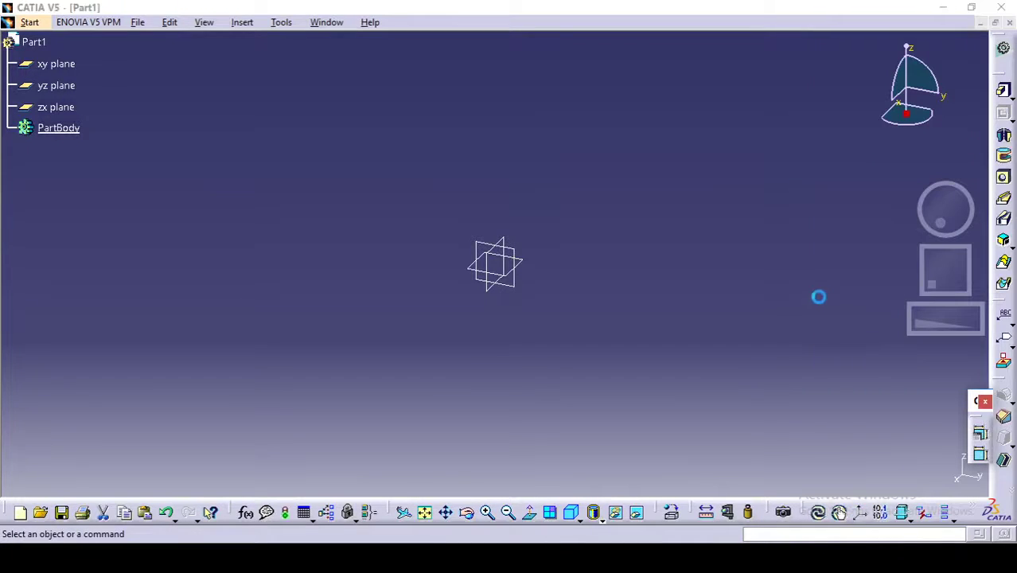
pyautogui.click(476, 105)
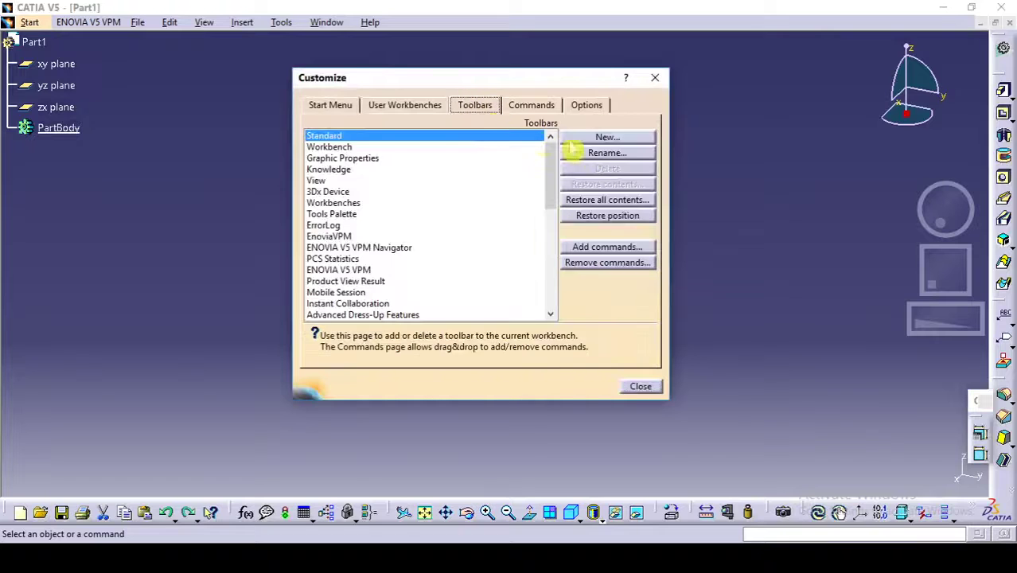
pyautogui.click(605, 200)
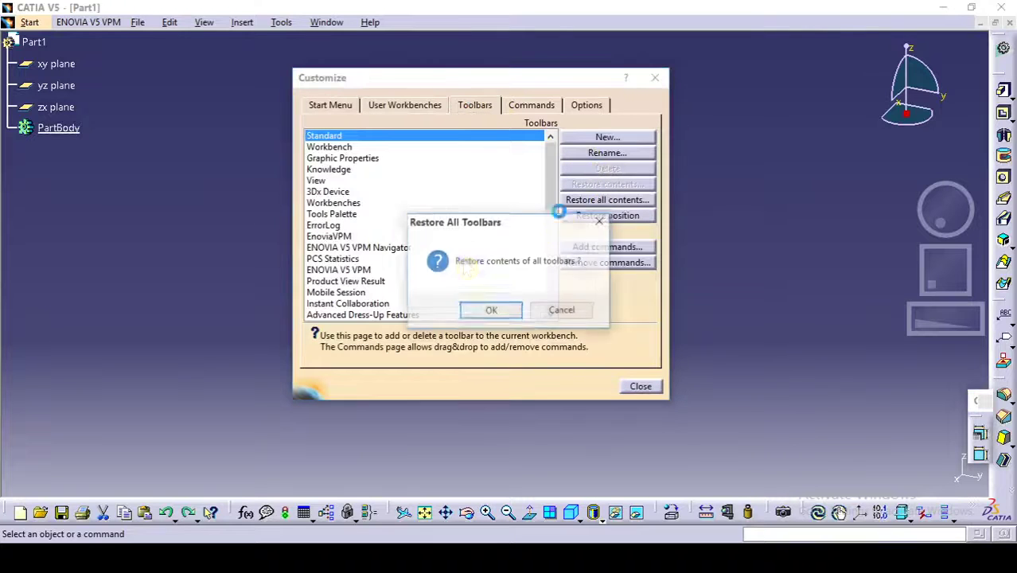
pyautogui.click(490, 309)
pyautogui.click(602, 218)
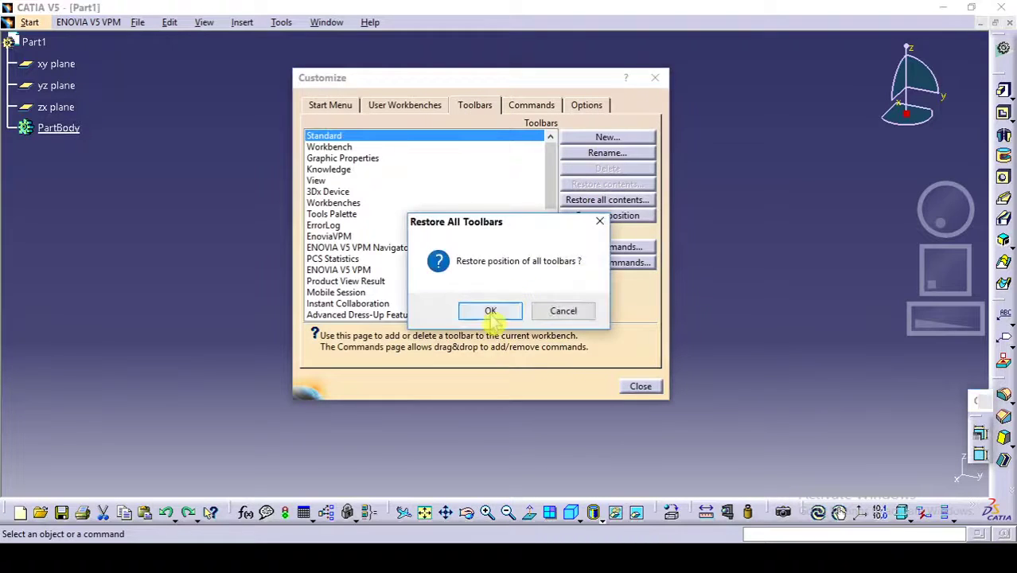
pyautogui.click(489, 310)
pyautogui.click(645, 390)
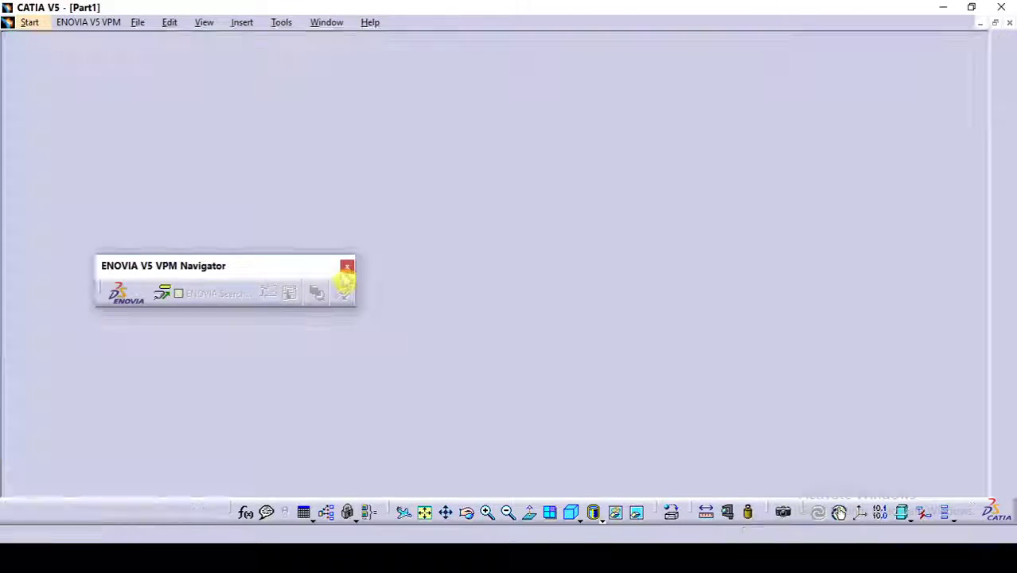
# Step: Move the ENOVIA V5 VPM Navigator toolbar out of the way and undock the Sketcher toolbar beside the compass area
pyautogui.moveTo(344, 283); pyautogui.dragTo(203, 440)
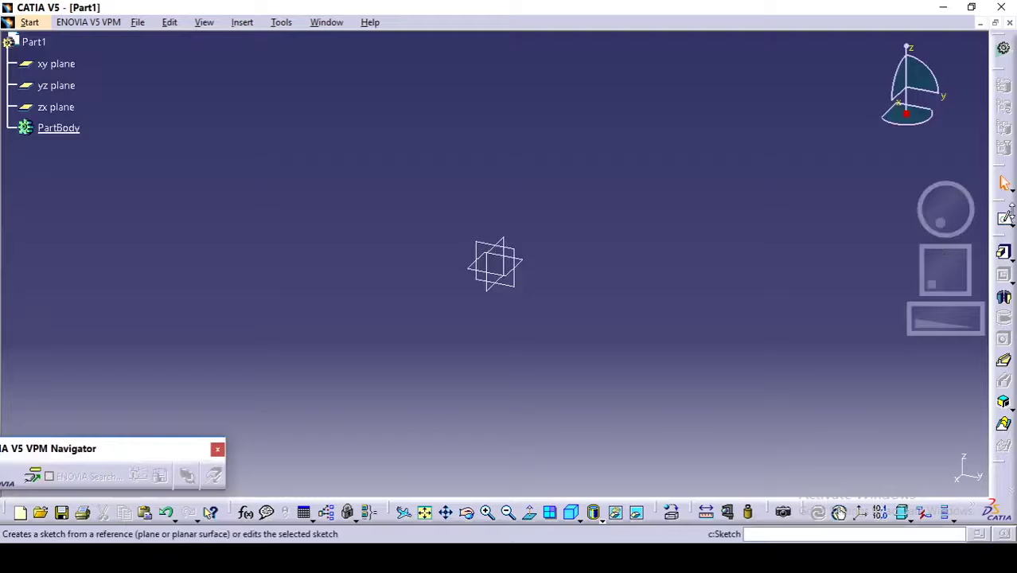
pyautogui.moveTo(1004, 204); pyautogui.dragTo(899, 200)
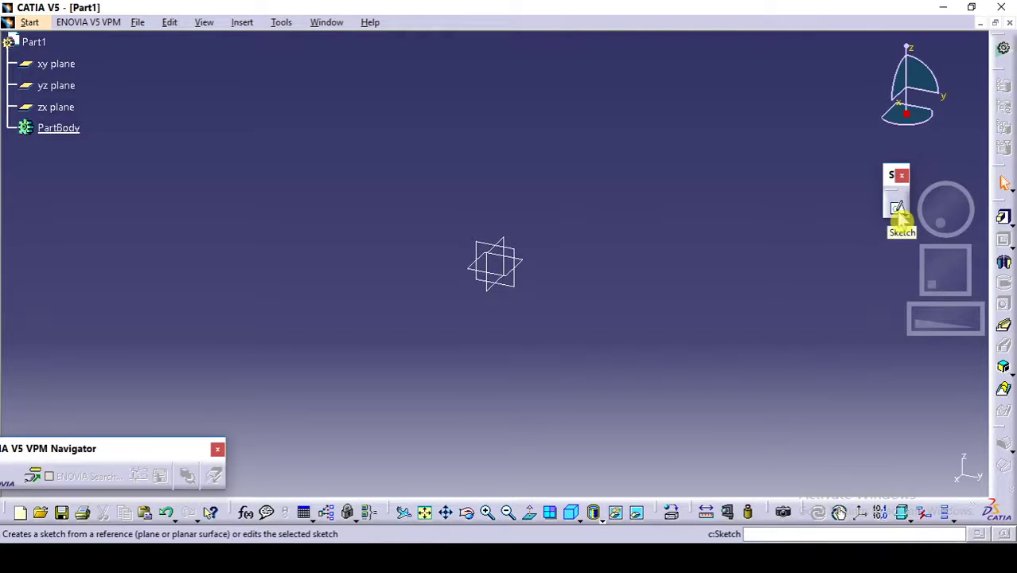
# Step: Start a sketch on the xy plane and draw a circle about 110 mm in diameter centred on the origin
pyautogui.click(898, 211)
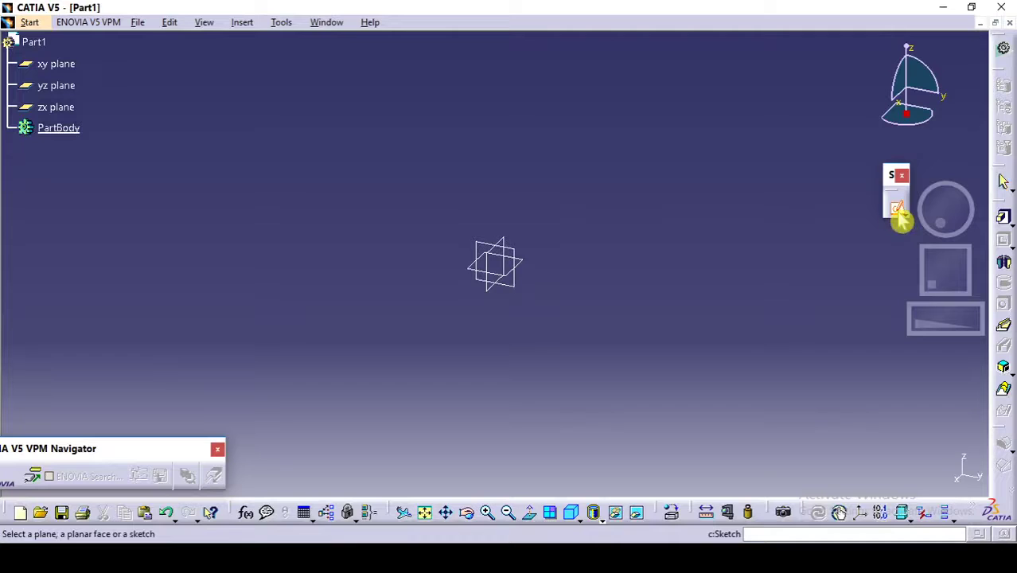
pyautogui.click(529, 269)
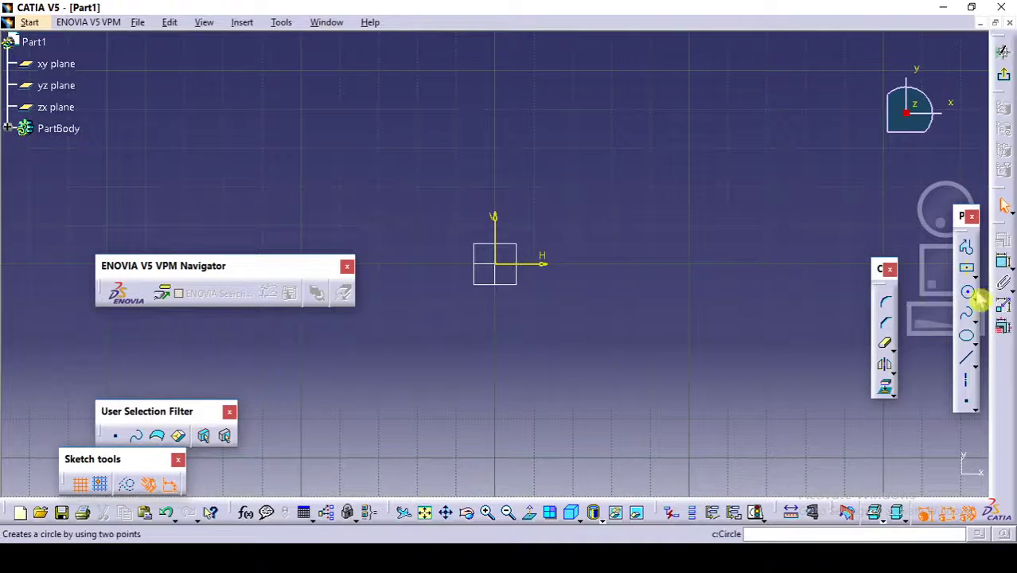
pyautogui.click(970, 293)
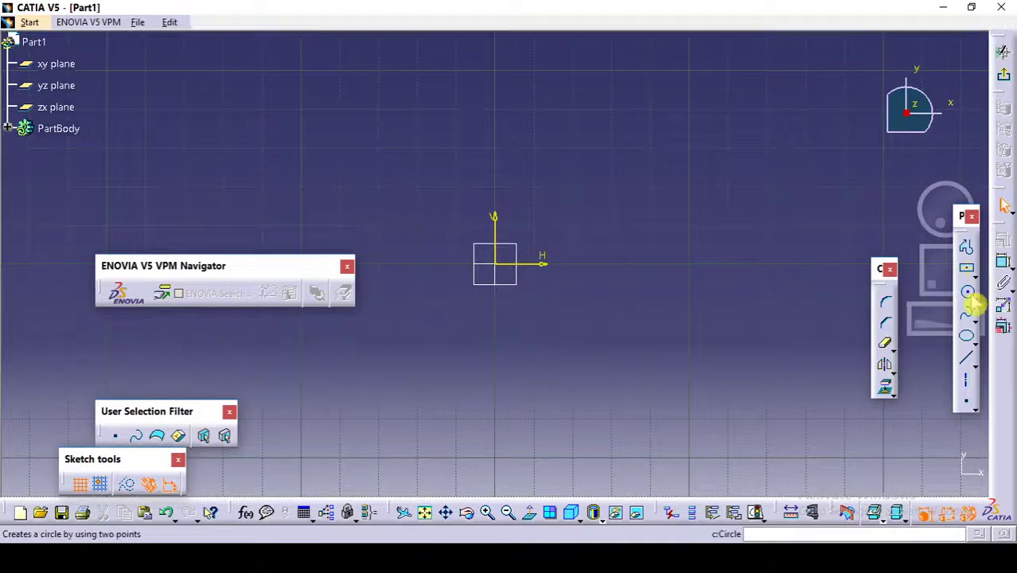
pyautogui.click(502, 265)
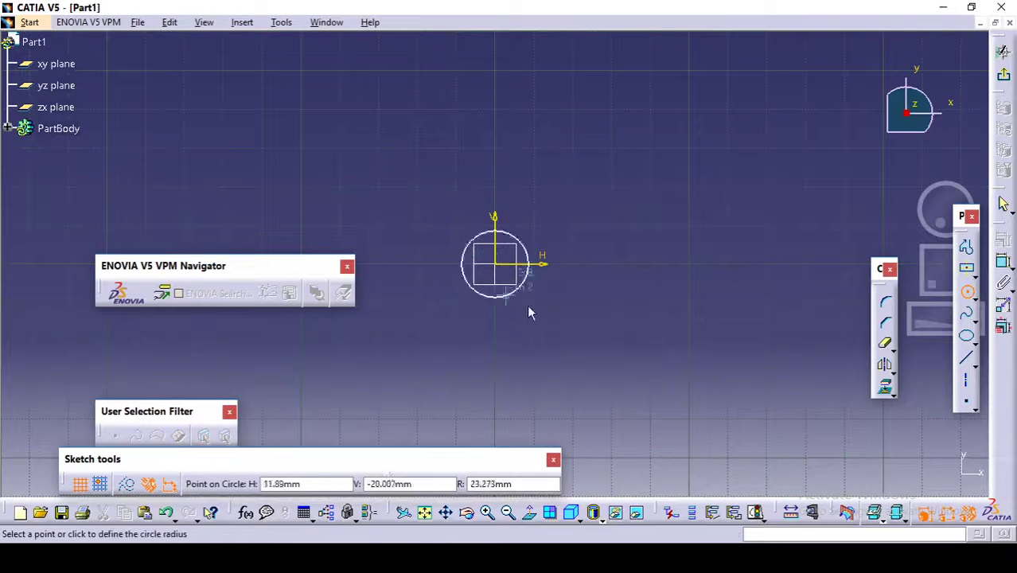
pyautogui.click(597, 305)
pyautogui.click(648, 305)
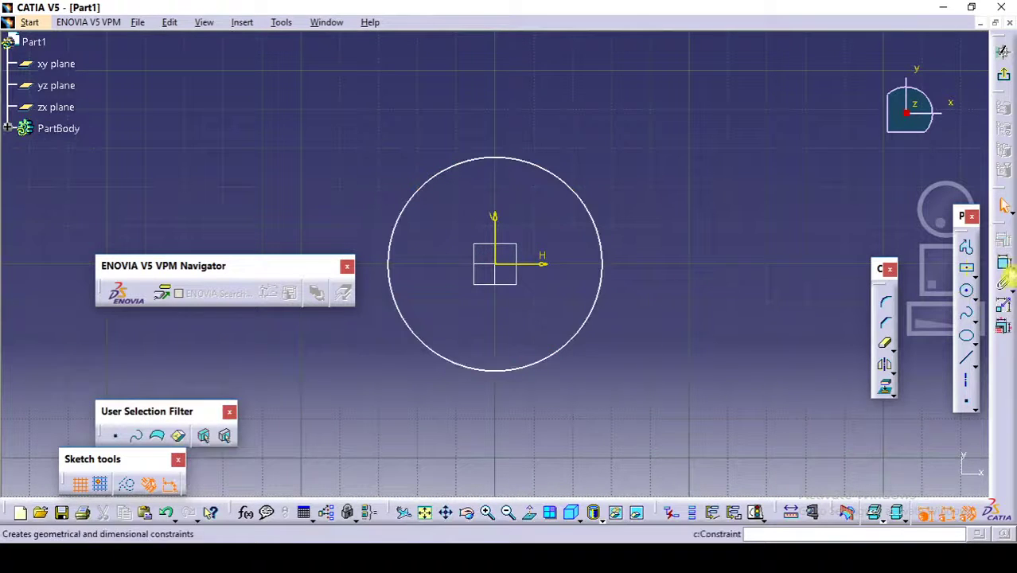
# Step: Constrain the circle's diameter to 280 mm and exit the sketch
pyautogui.click(606, 291)
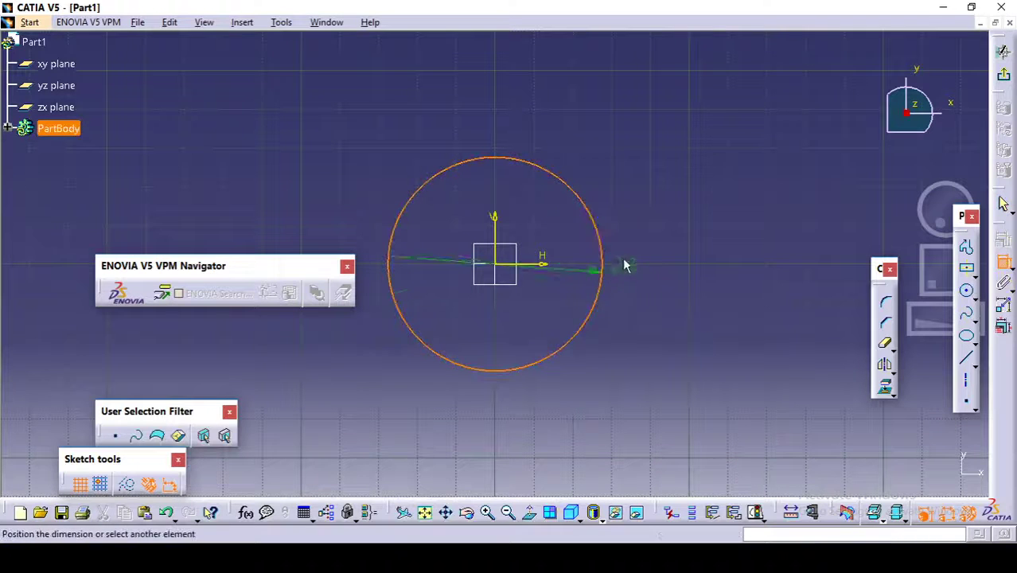
pyautogui.click(644, 187)
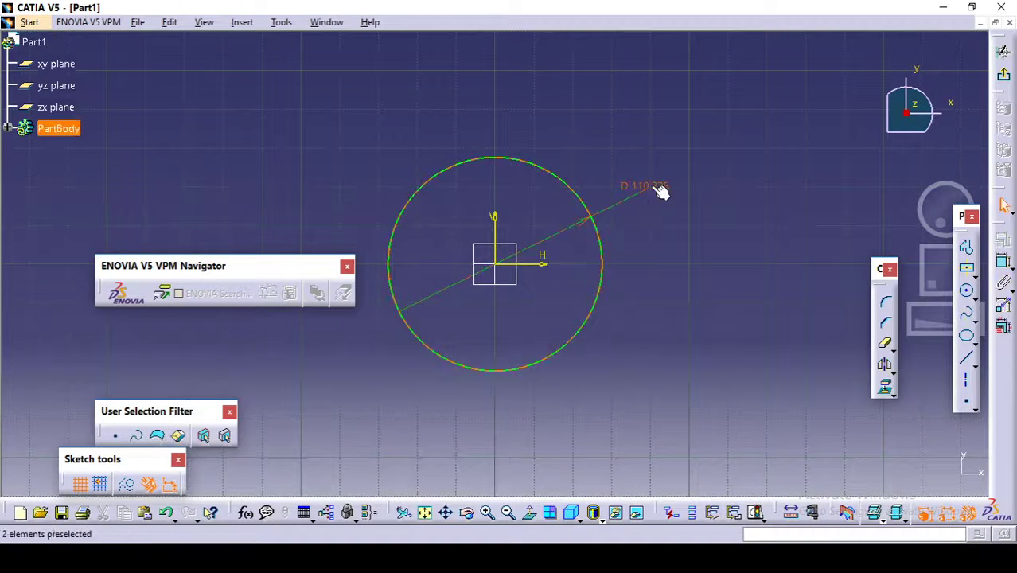
pyautogui.doubleClick(652, 185)
pyautogui.write('28')
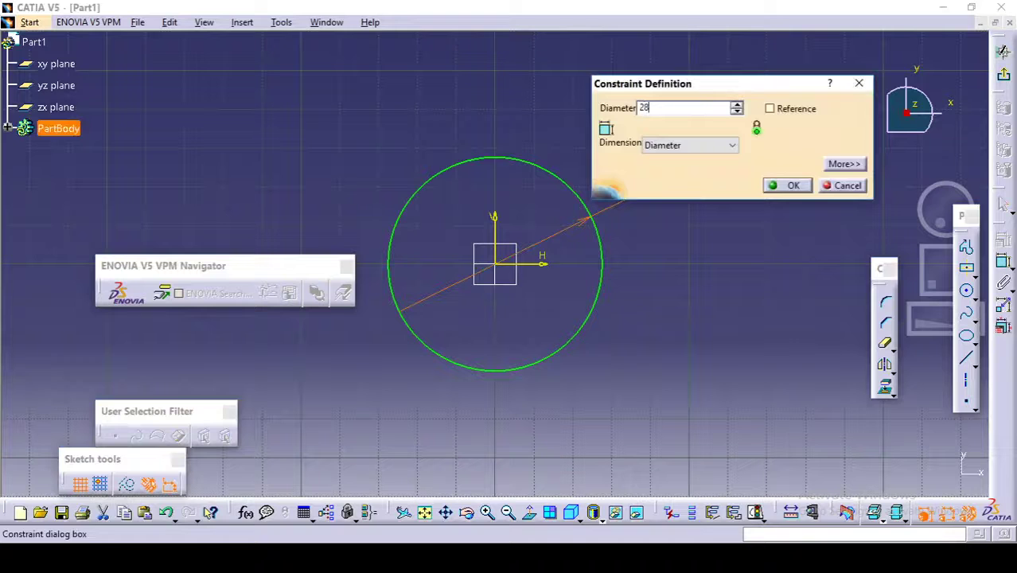
pyautogui.write('0')
pyautogui.press('Return')
pyautogui.moveTo(616, 182); pyautogui.dragTo(615, 242, button='middle')
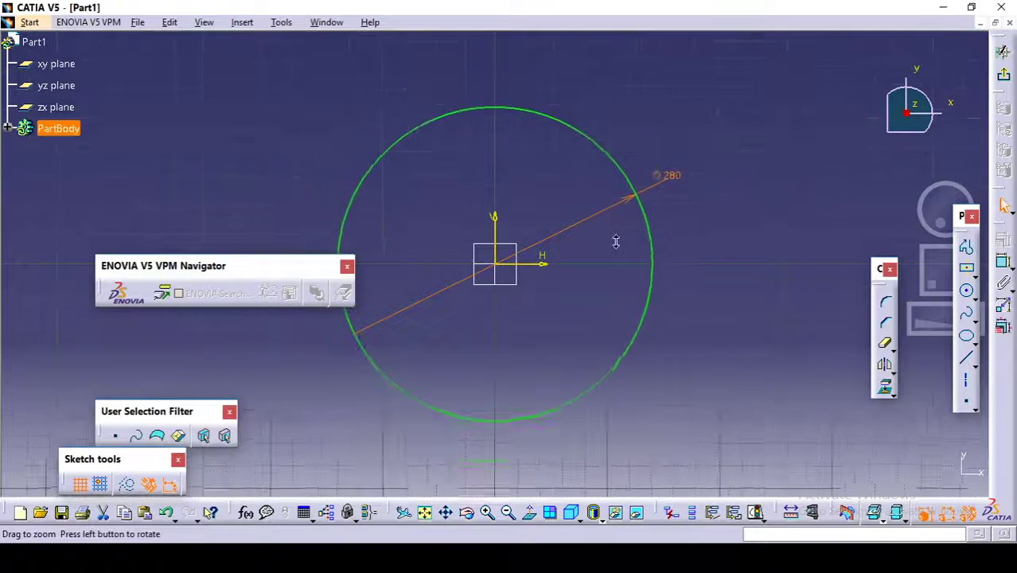
pyautogui.click(348, 267)
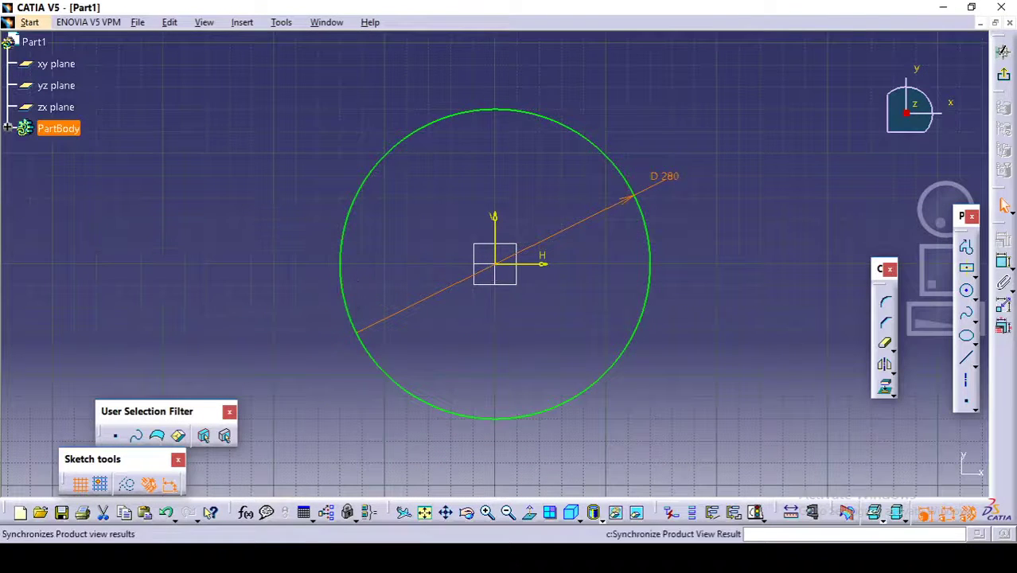
pyautogui.click(1005, 76)
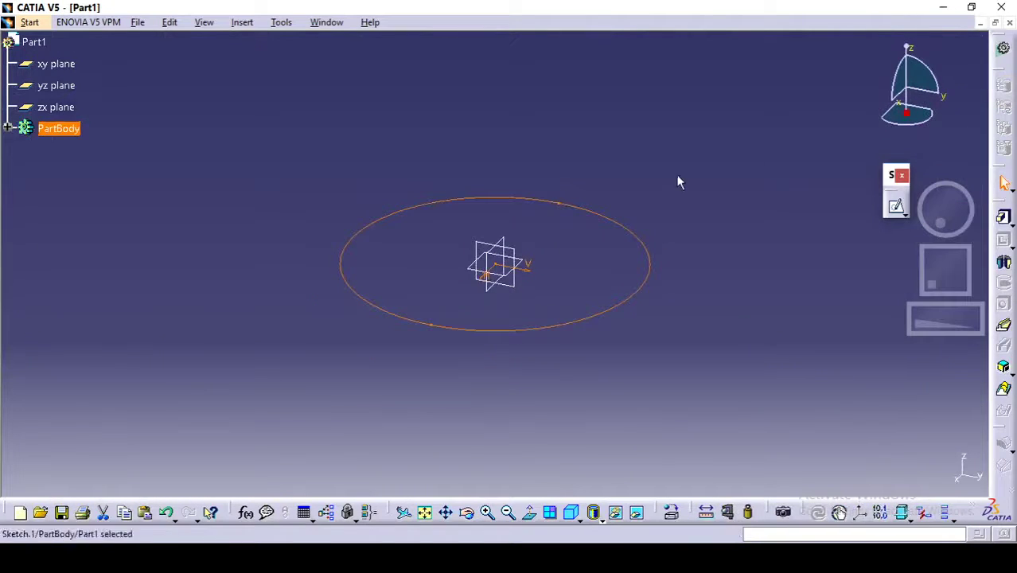
# Step: Pad the circle sketch with a length of 225/2 (112.5 mm) and mirrored extent
pyautogui.click(1003, 218)
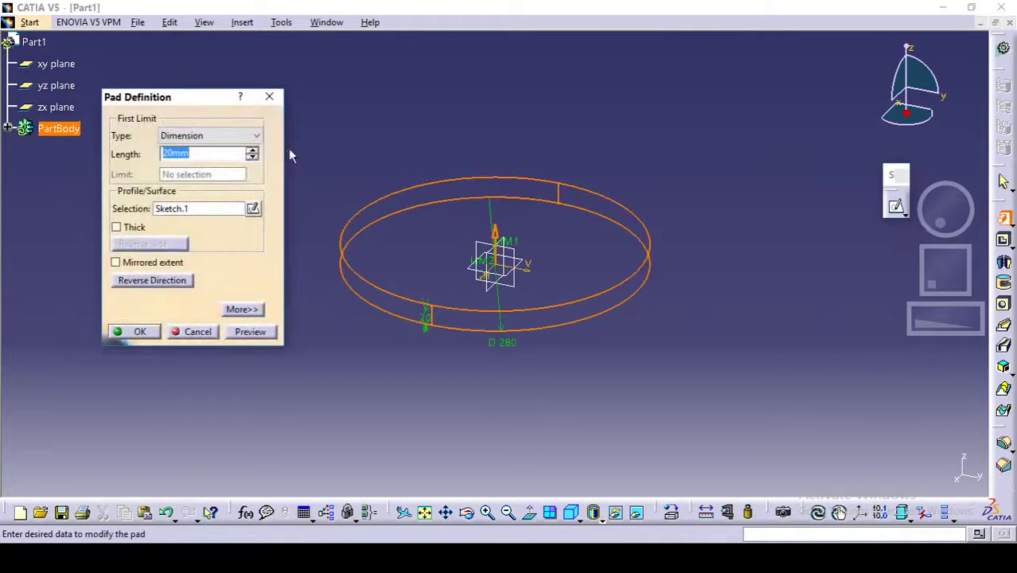
pyautogui.write('225/2')
pyautogui.click(170, 266)
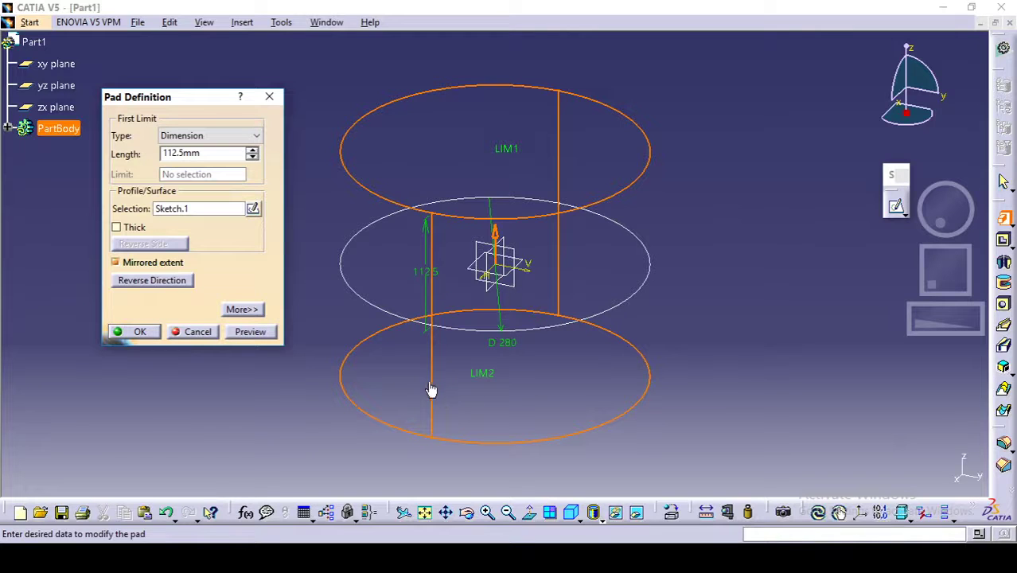
pyautogui.click(135, 332)
# Step: Start a sketch on the cylinder's top face and draw a horizontal axis line through the origin, extending past both sides of the circle
pyautogui.moveTo(199, 295); pyautogui.dragTo(298, 377, button='middle')
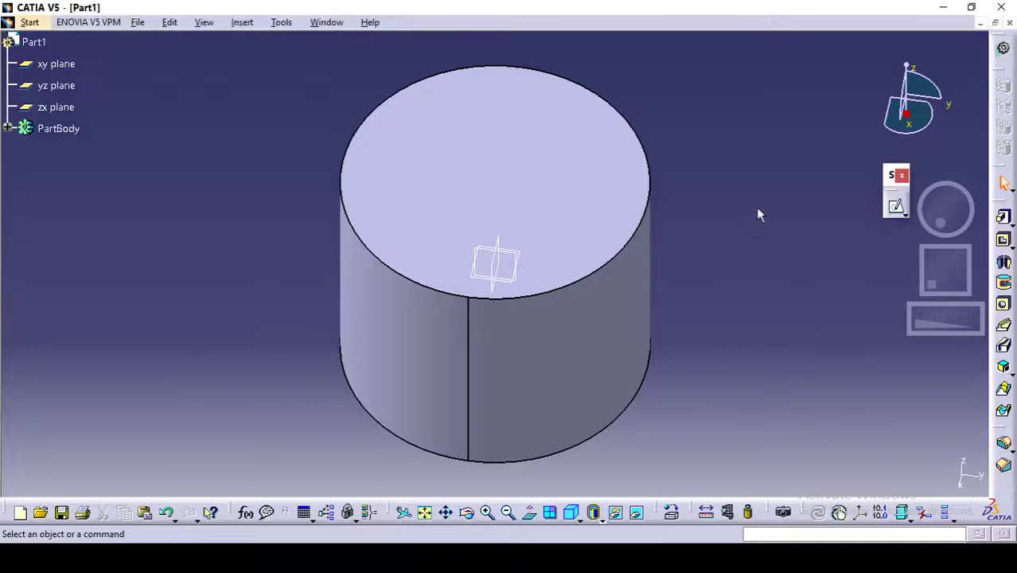
pyautogui.click(899, 211)
pyautogui.click(608, 206)
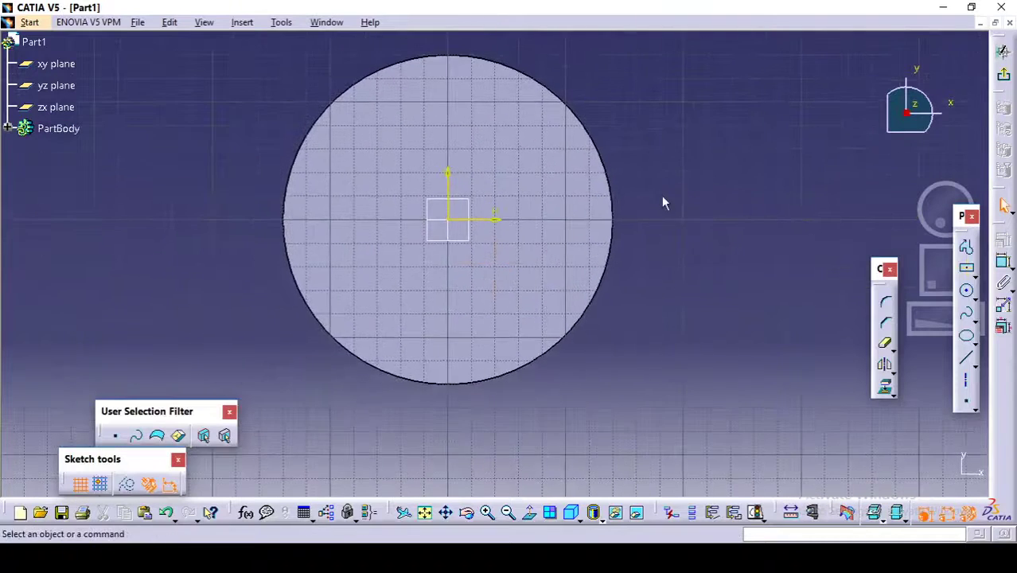
pyautogui.click(967, 360)
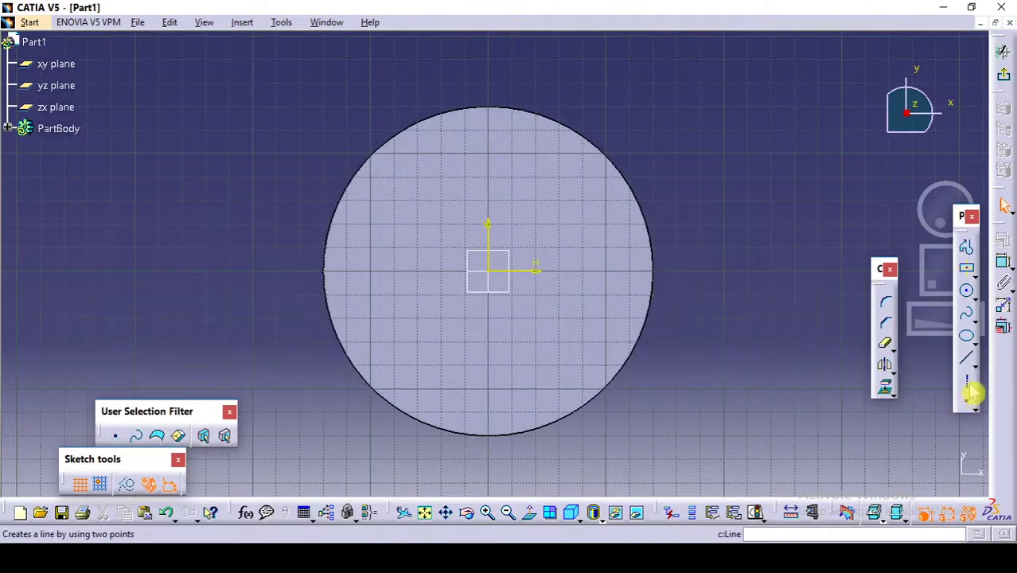
pyautogui.click(968, 384)
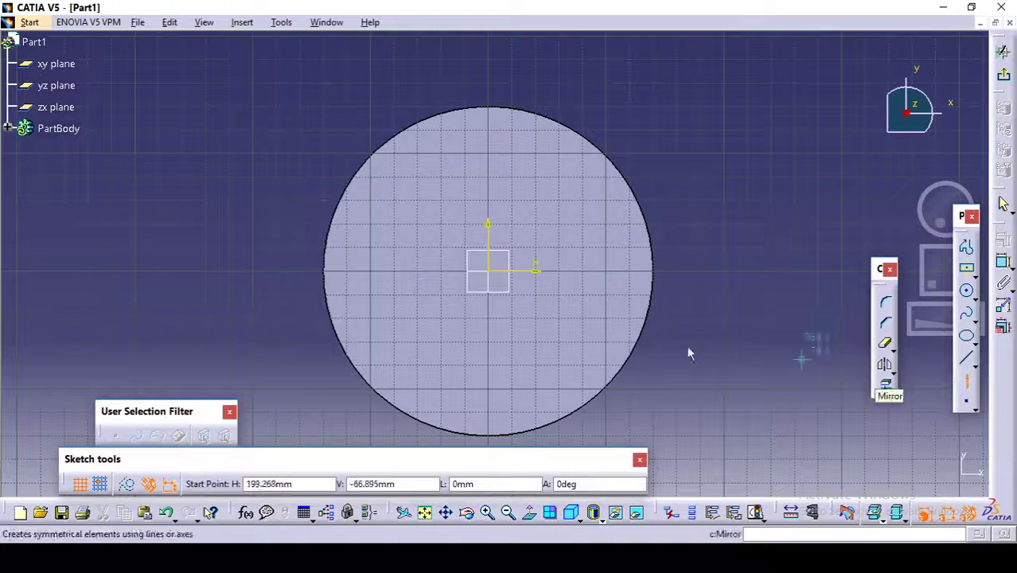
pyautogui.click(272, 271)
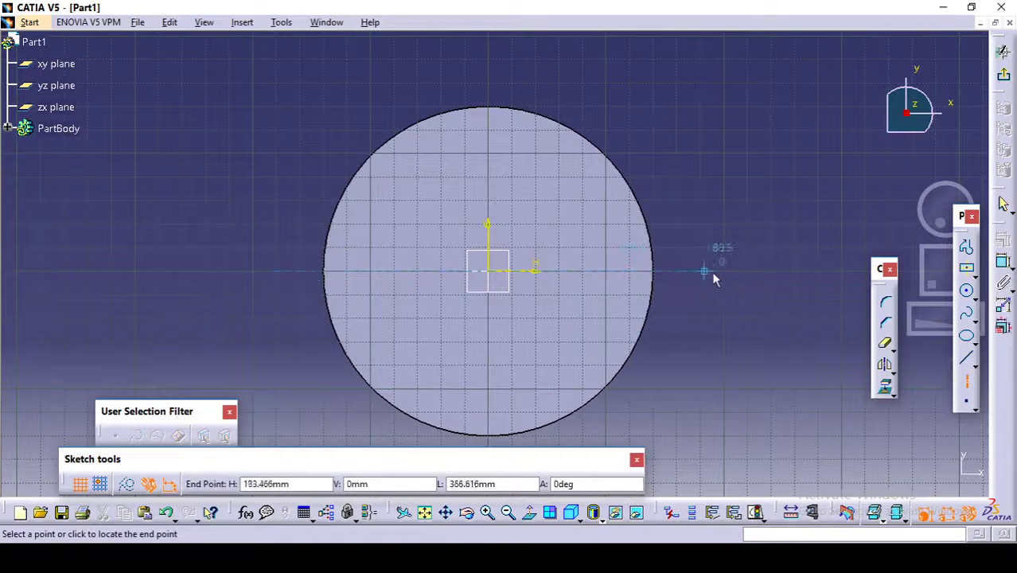
pyautogui.click(776, 272)
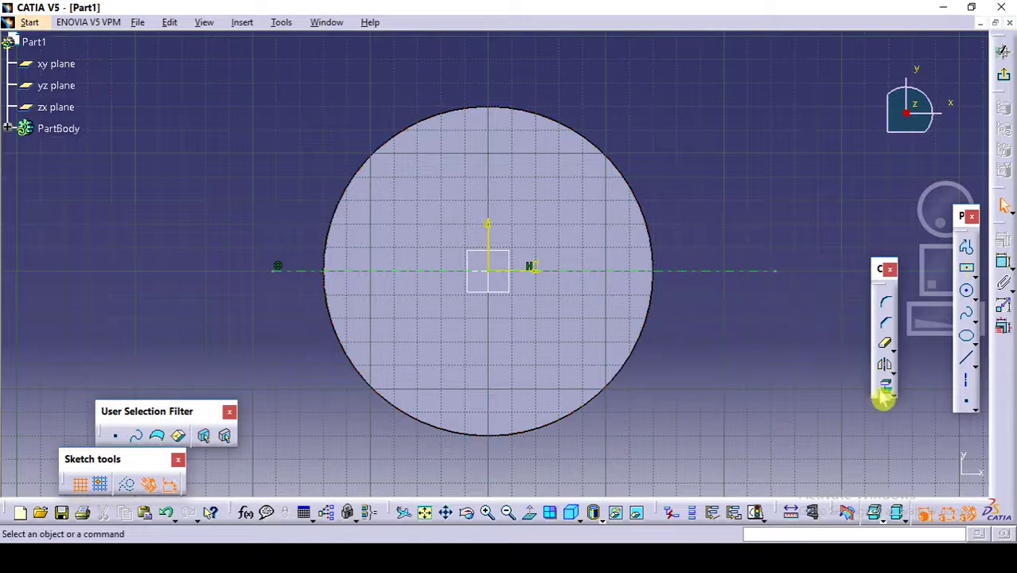
# Step: Project the cylinder's circular edge into the sketch and draw a vertical axis line about 189 mm to the right of the origin
pyautogui.click(885, 390)
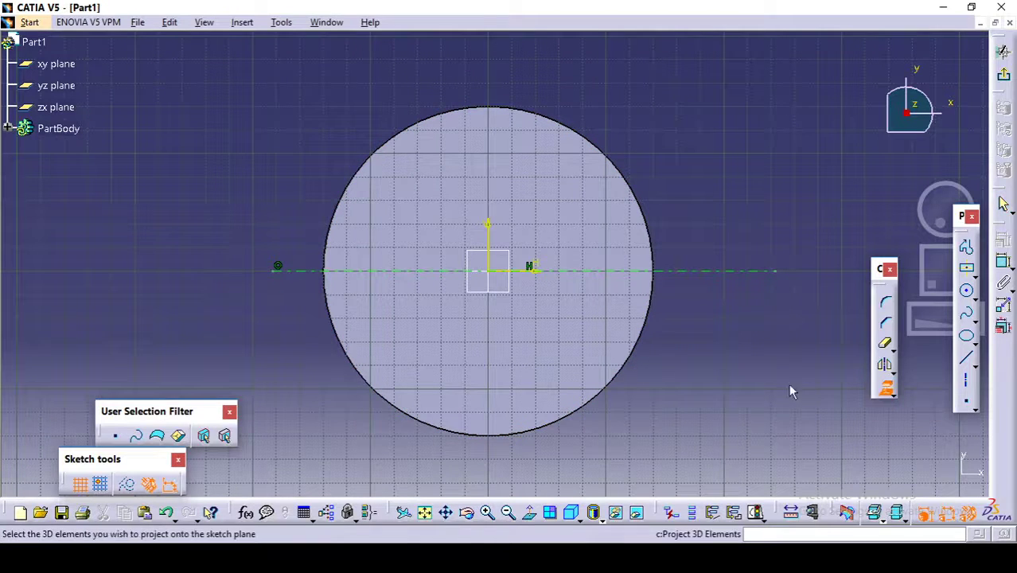
pyautogui.click(643, 344)
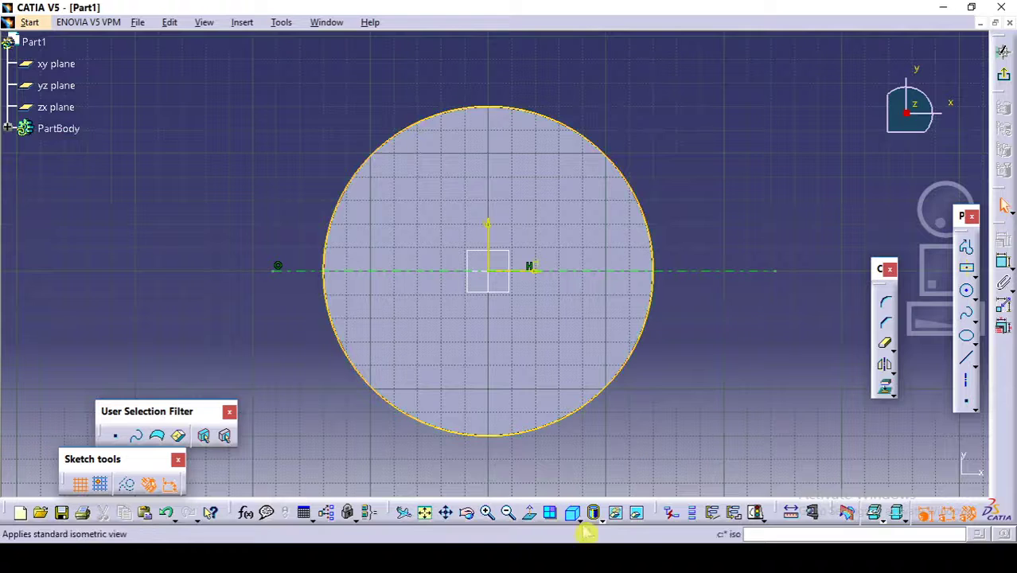
pyautogui.click(973, 385)
pyautogui.click(711, 103)
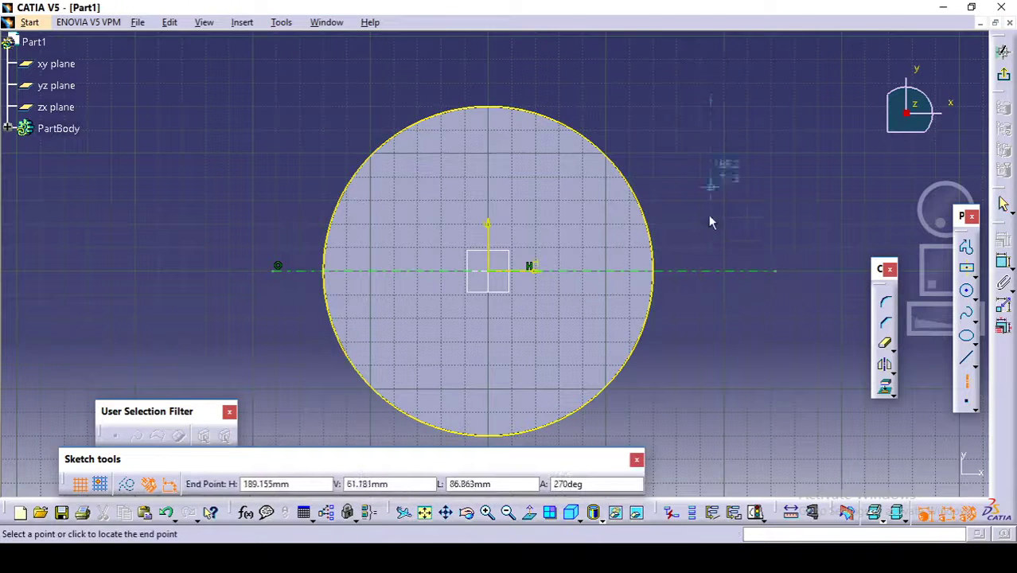
pyautogui.click(711, 400)
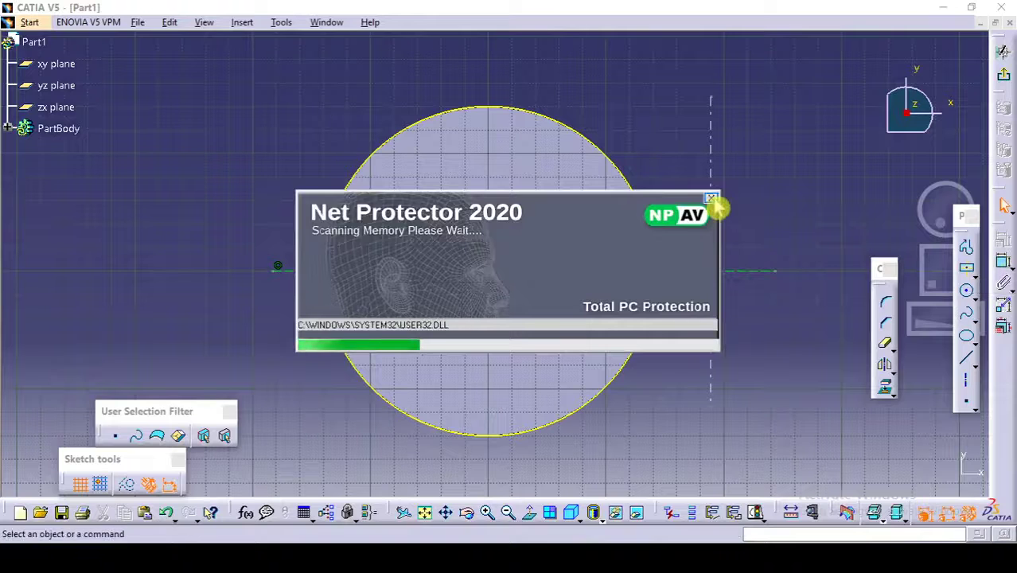
pyautogui.click(711, 198)
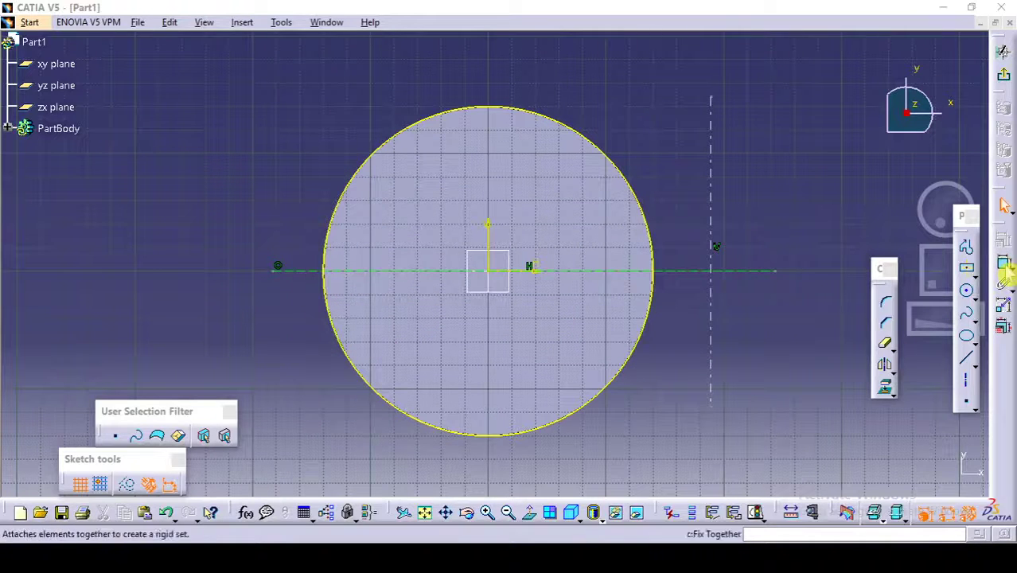
# Step: Constrain the offset vertical axis line to a distance of 175 mm from the sketch's vertical origin axis
pyautogui.click(1003, 264)
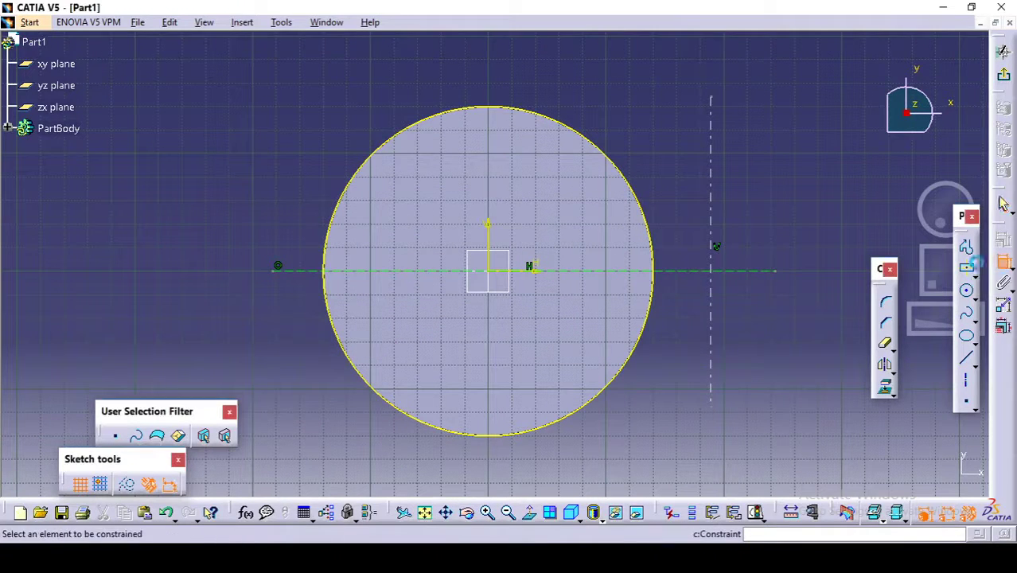
pyautogui.click(711, 159)
pyautogui.click(488, 227)
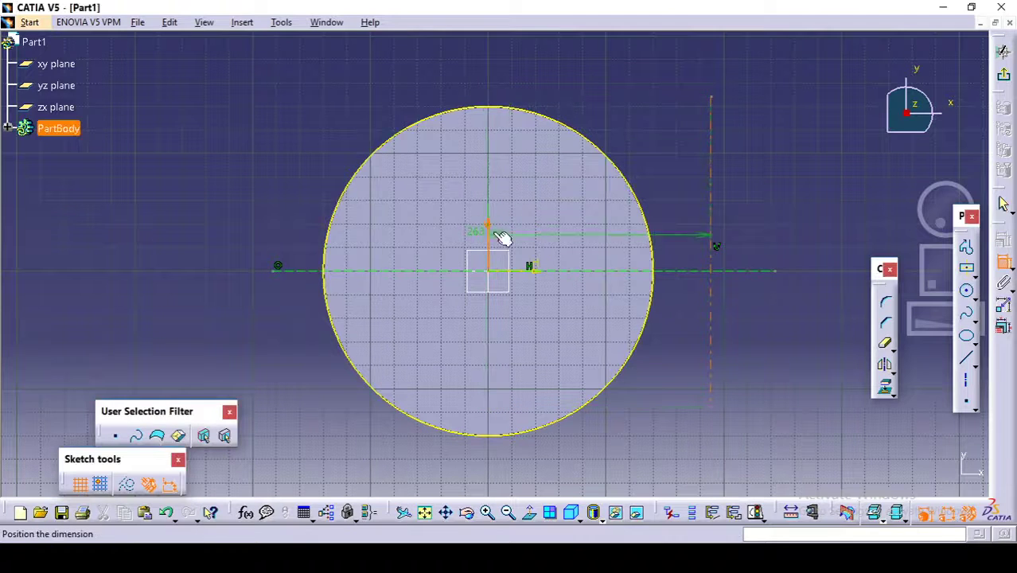
pyautogui.click(603, 85)
pyautogui.doubleClick(603, 85)
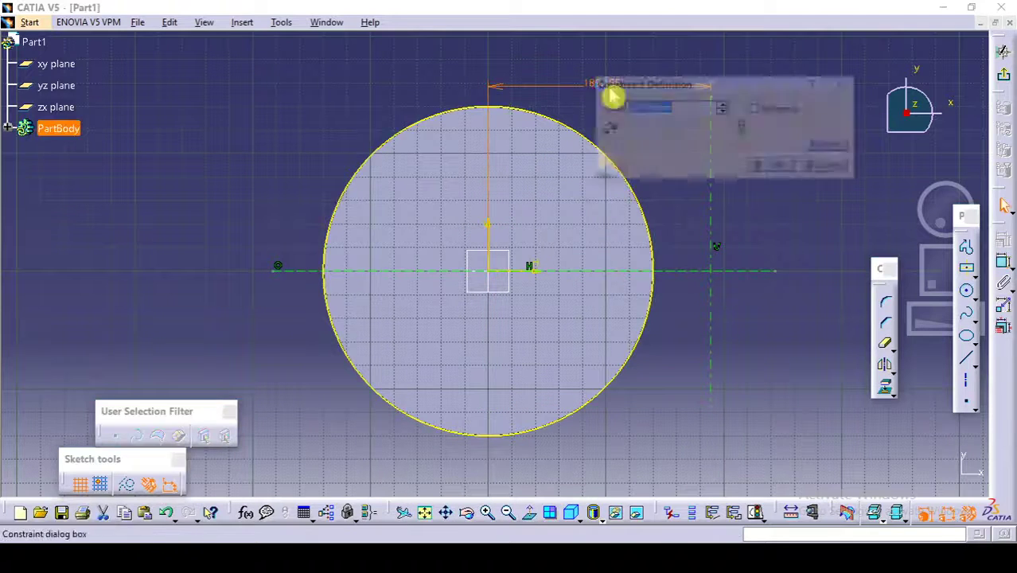
pyautogui.write('175')
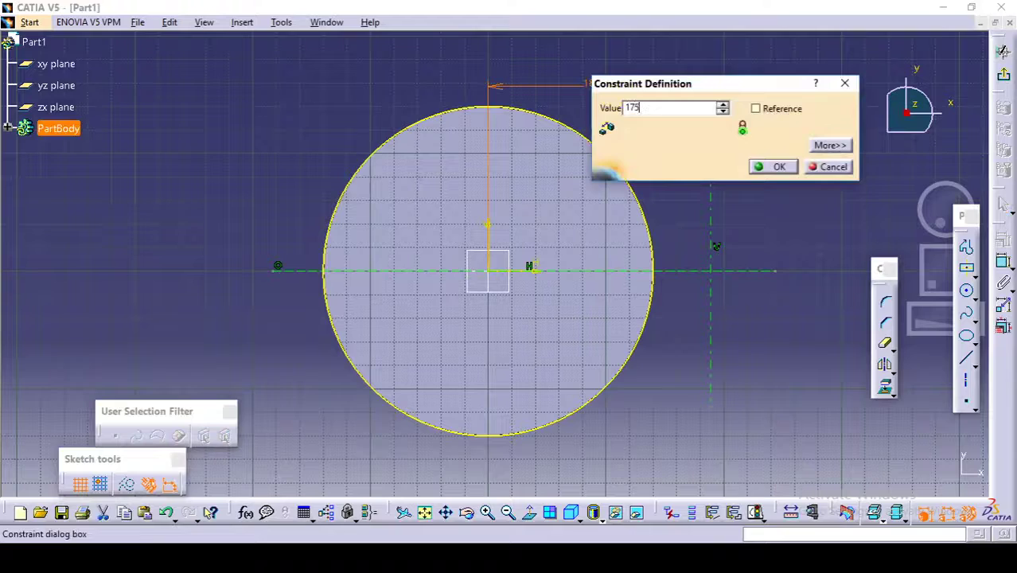
pyautogui.press('Return')
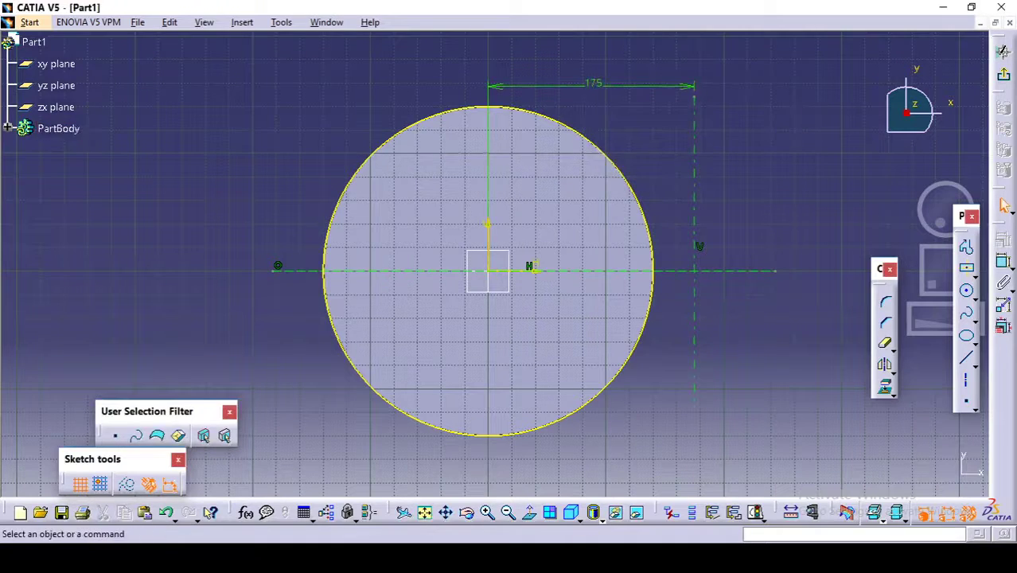
# Step: Check the reference drawing in Photos and sketch a circle about 96 mm in diameter centred where the horizontal and offset vertical axes cross
pyautogui.hotkey('alt', 'Tab')
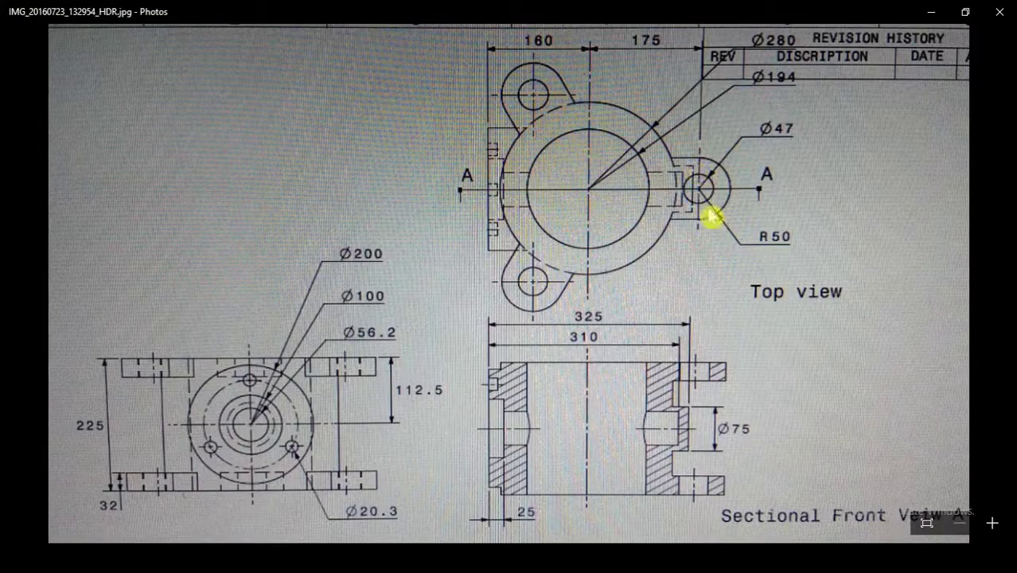
pyautogui.hotkey('alt', 'Tab')
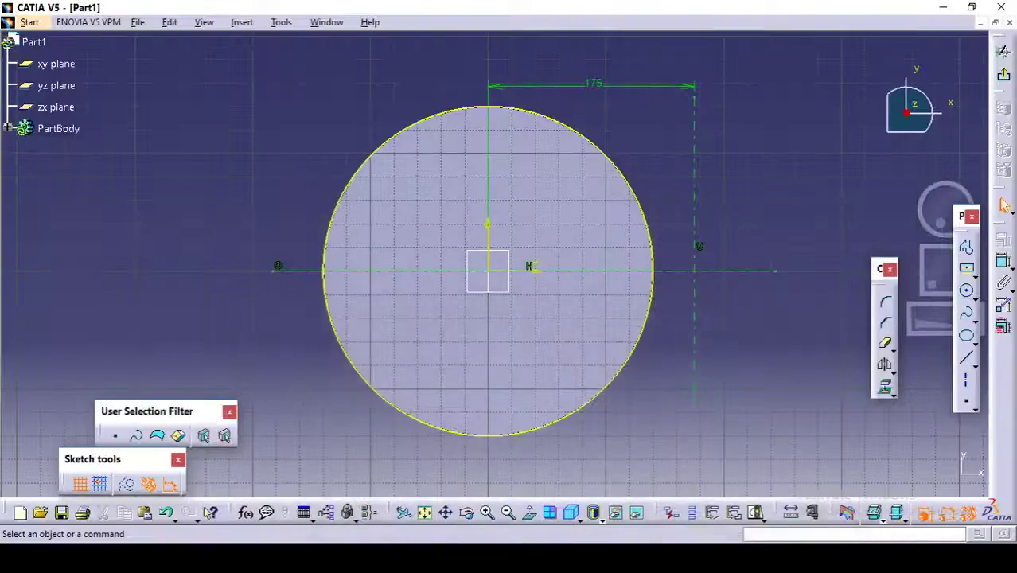
pyautogui.click(966, 291)
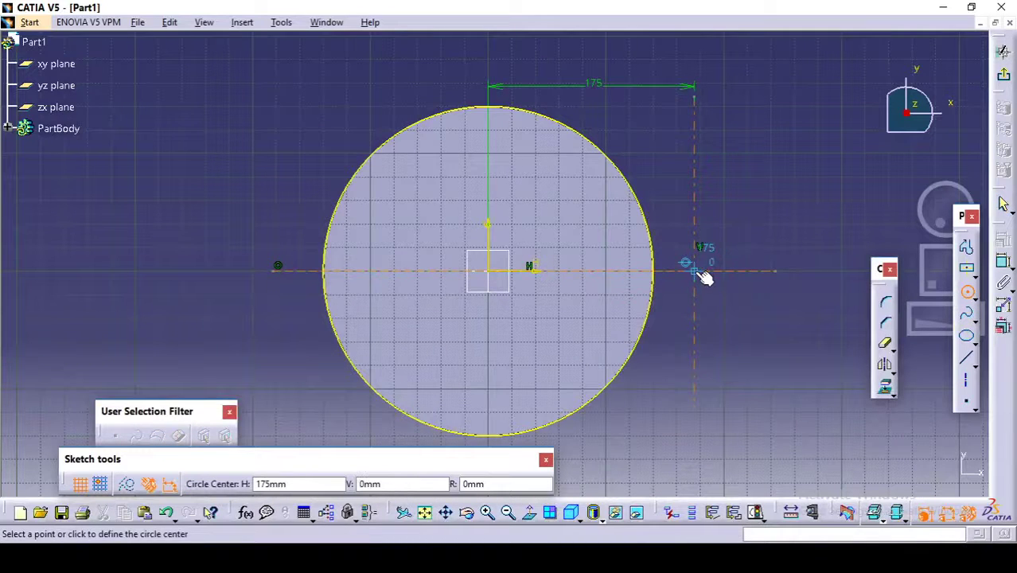
pyautogui.click(695, 270)
pyautogui.click(740, 303)
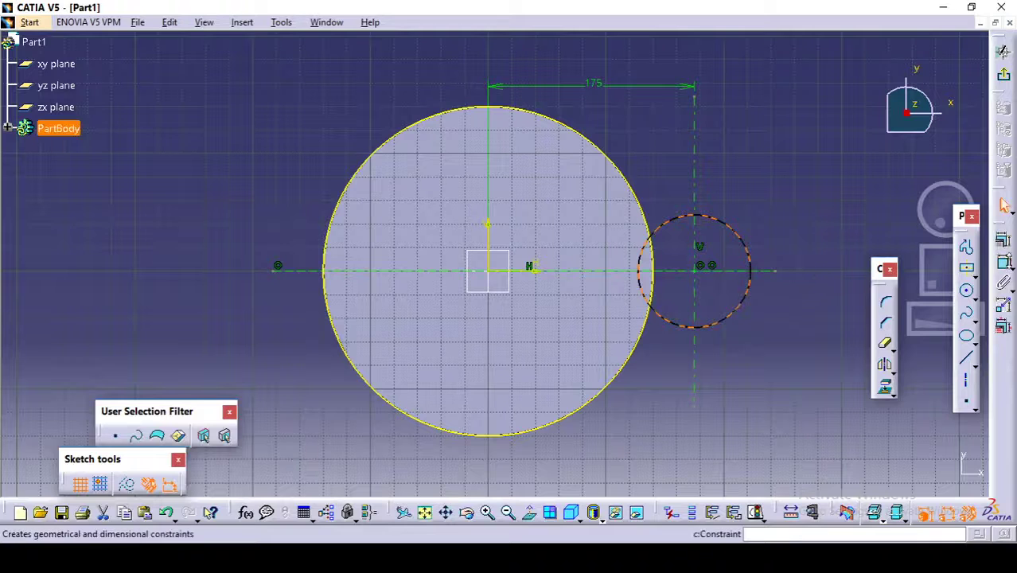
# Step: Dimension the small circle as a radius and set it to 50 mm
pyautogui.click(1005, 275)
pyautogui.click(825, 191)
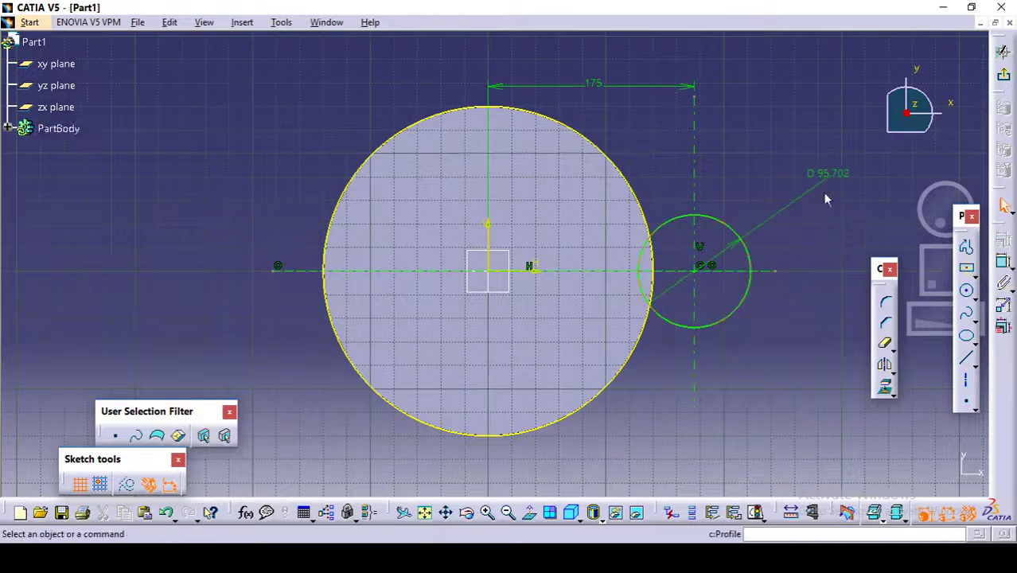
pyautogui.doubleClick(835, 185)
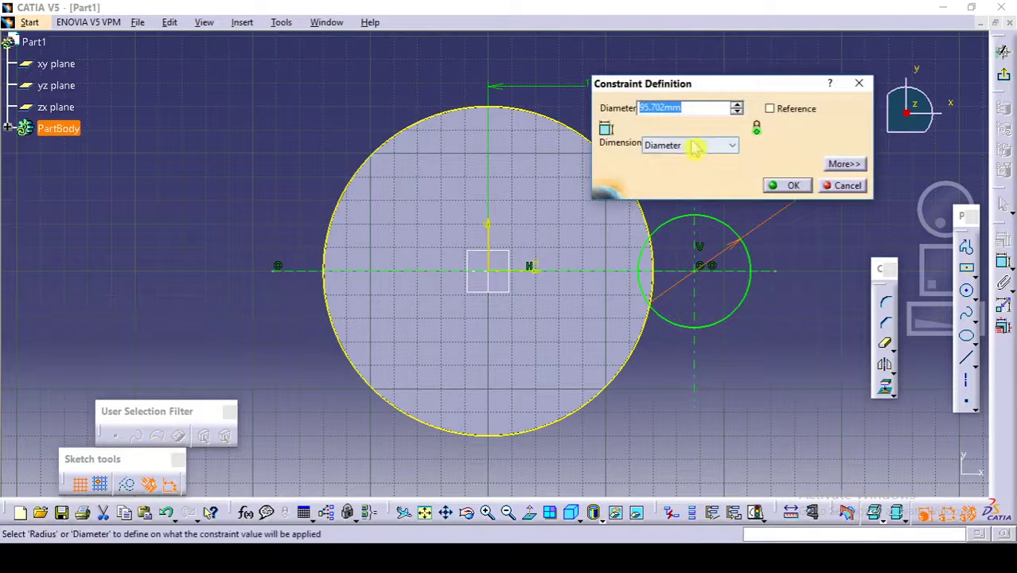
pyautogui.click(692, 146)
pyautogui.click(667, 160)
pyautogui.moveTo(679, 107); pyautogui.dragTo(620, 101)
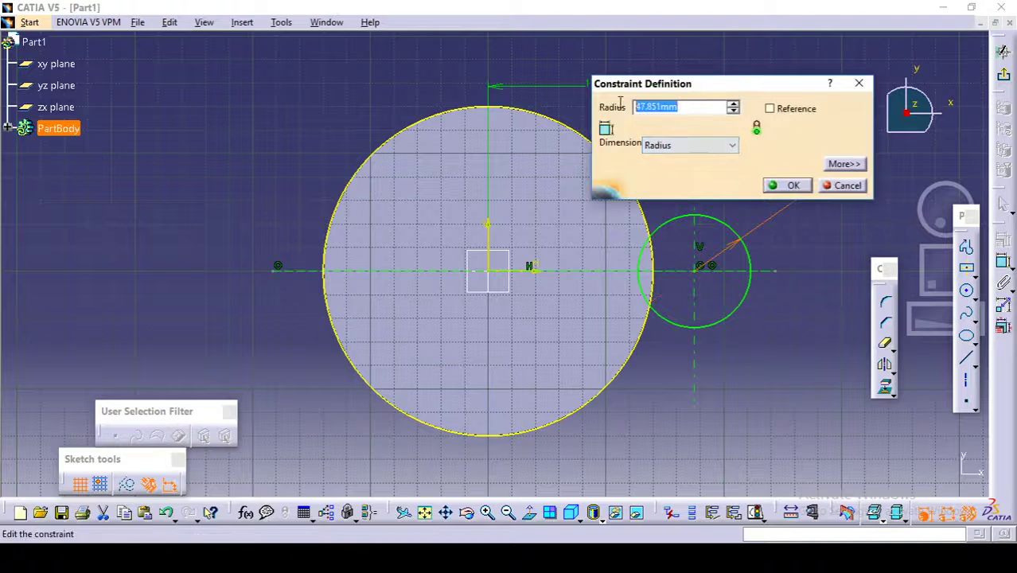
pyautogui.write('50')
pyautogui.press('Return')
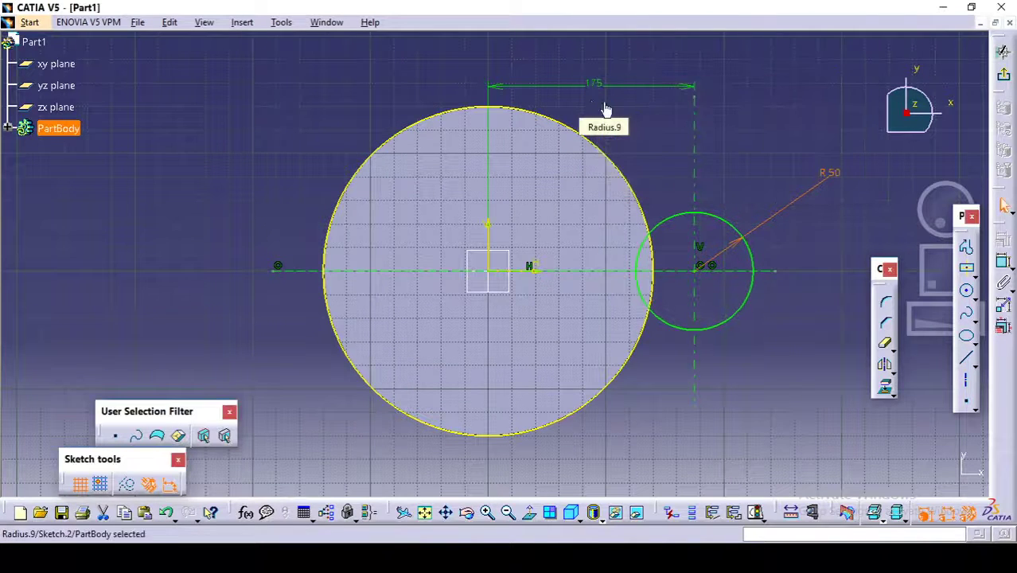
pyautogui.click(742, 155)
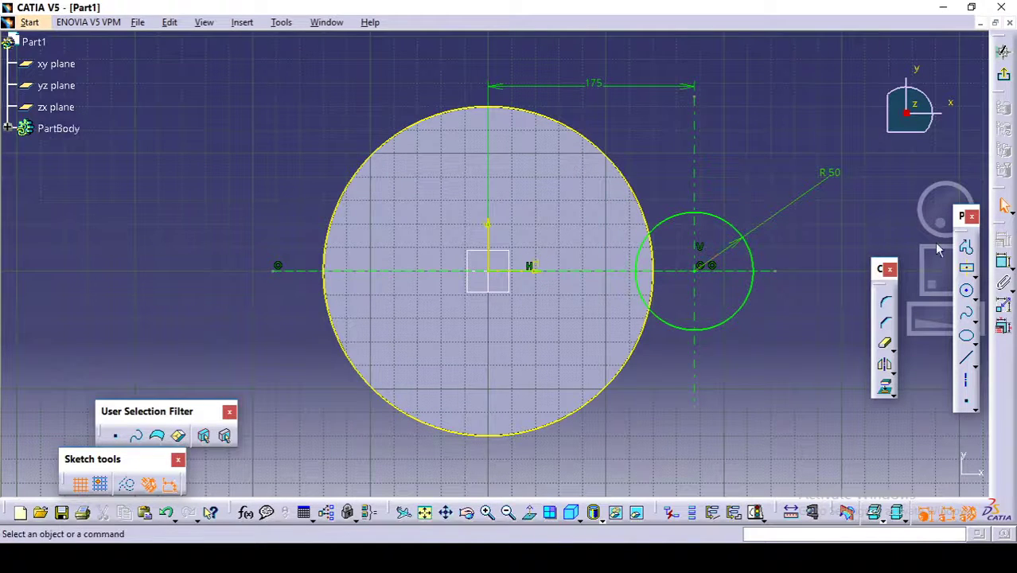
# Step: Draw a horizontal line from the small circle's top point into the large circle and mirror it about the horizontal axis
pyautogui.click(965, 249)
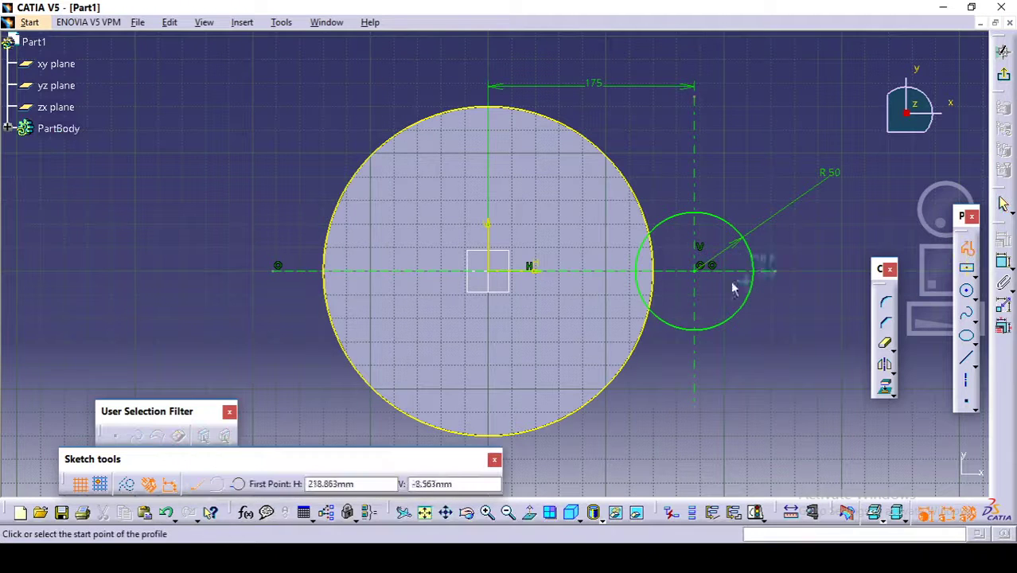
pyautogui.click(699, 213)
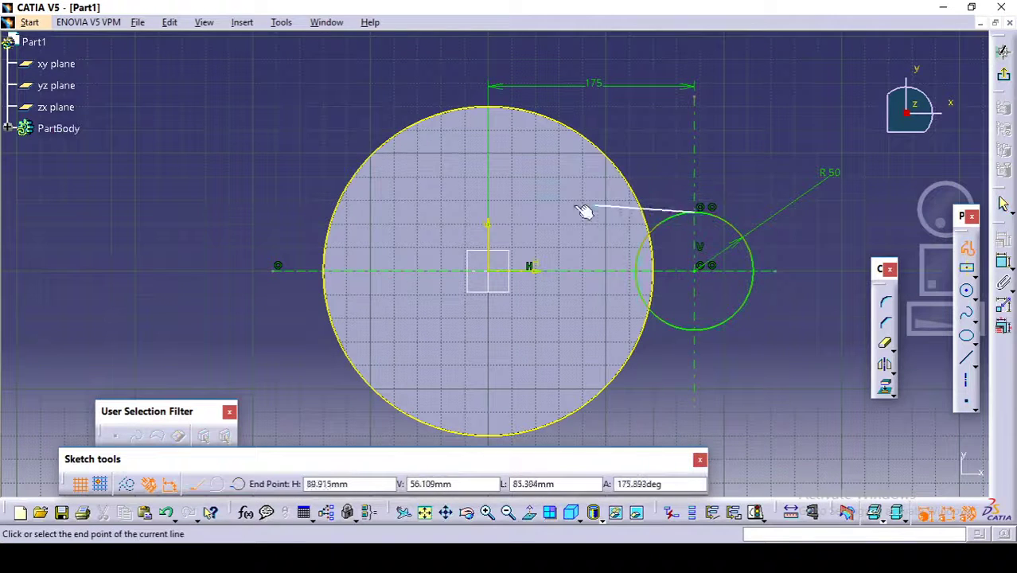
pyautogui.doubleClick(525, 218)
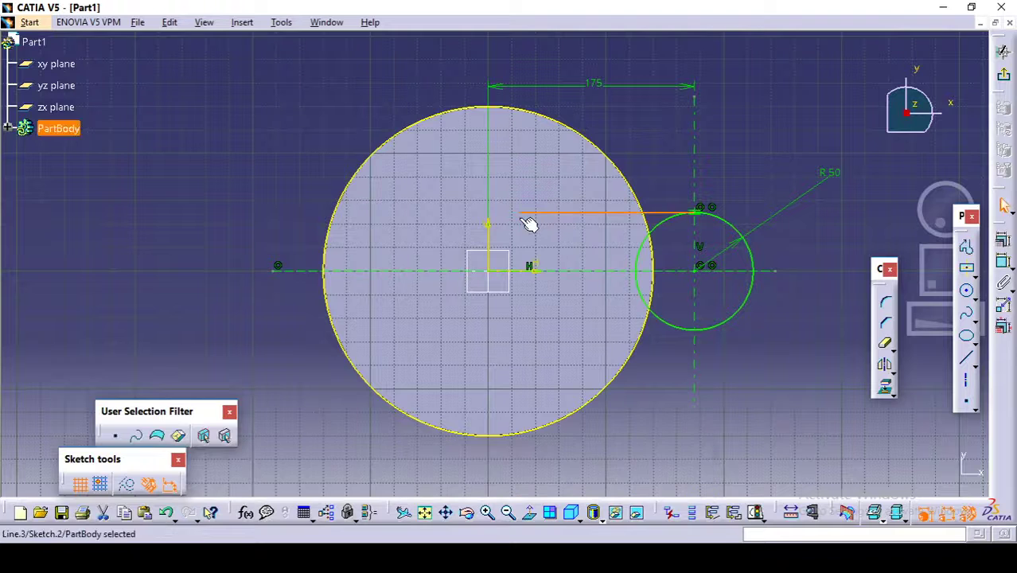
pyautogui.click(619, 215)
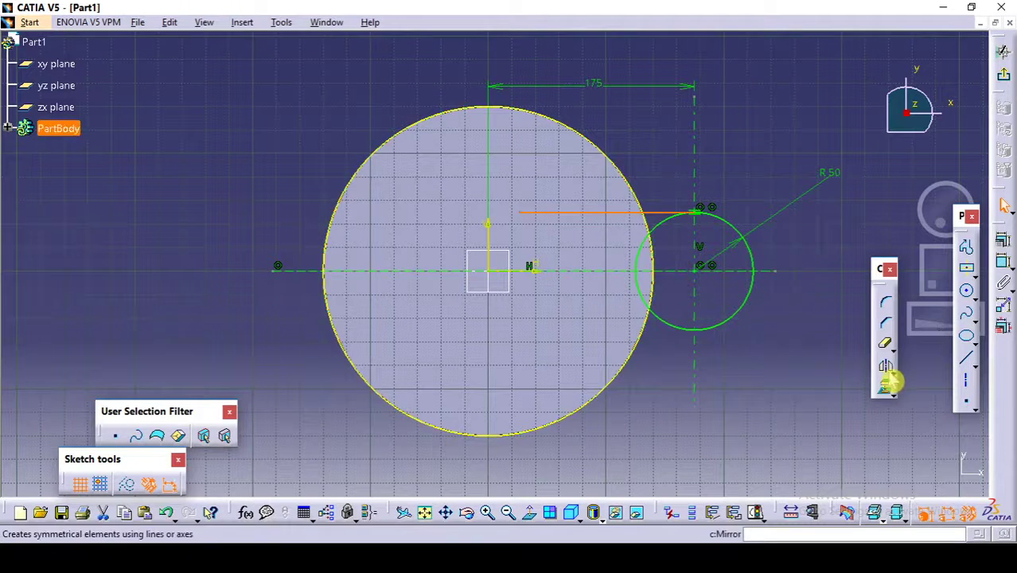
pyautogui.click(886, 366)
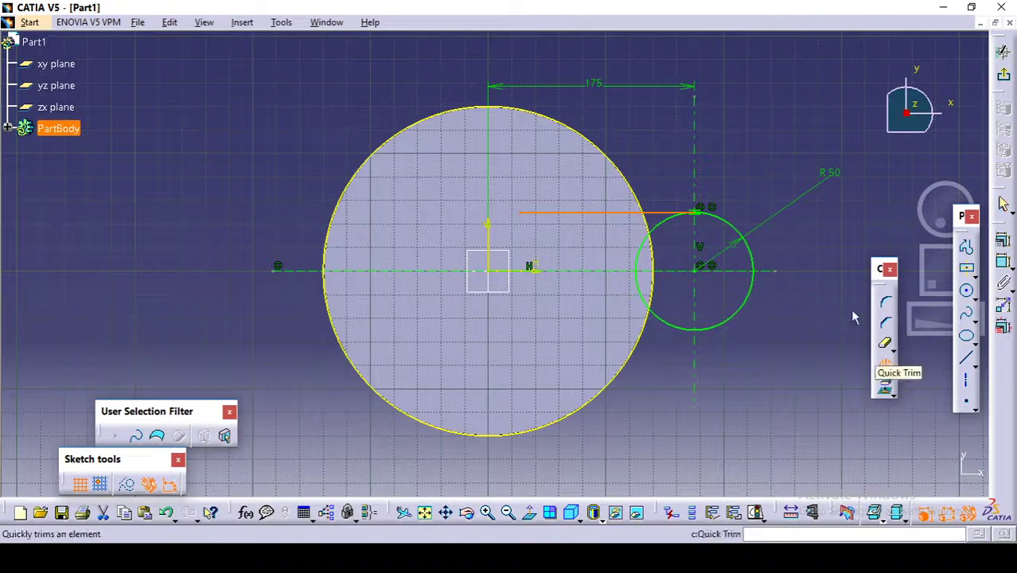
pyautogui.click(772, 273)
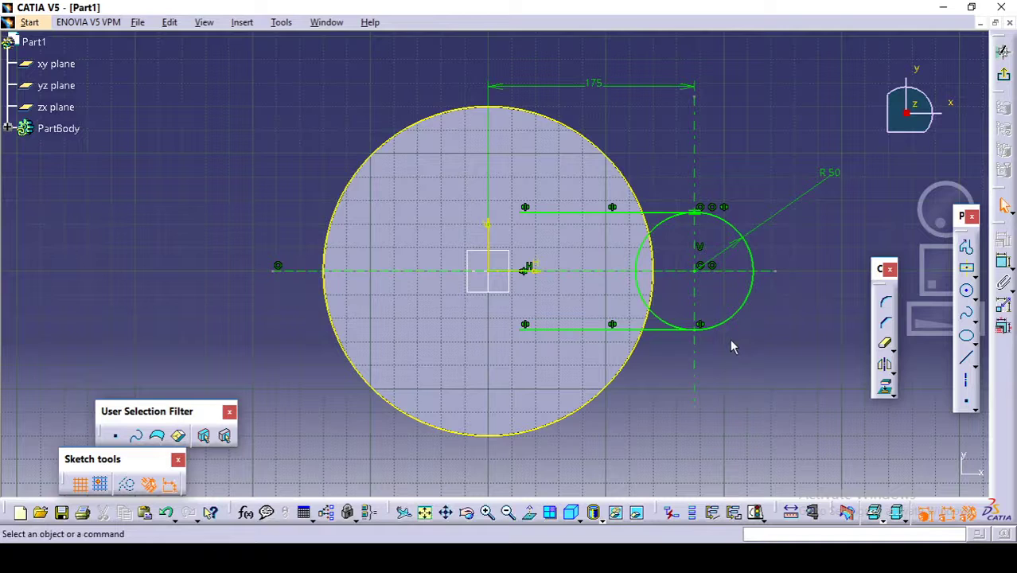
# Step: Quick-trim the line portions inside the large circle, the small circle's inner arc and the projected circle to leave a closed lug profile
pyautogui.click(886, 345)
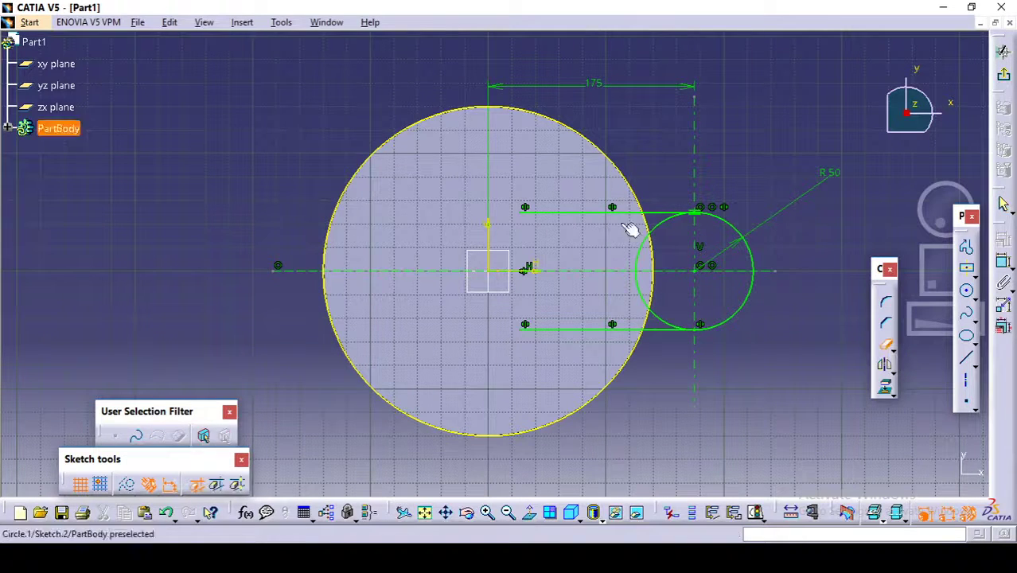
pyautogui.click(592, 212)
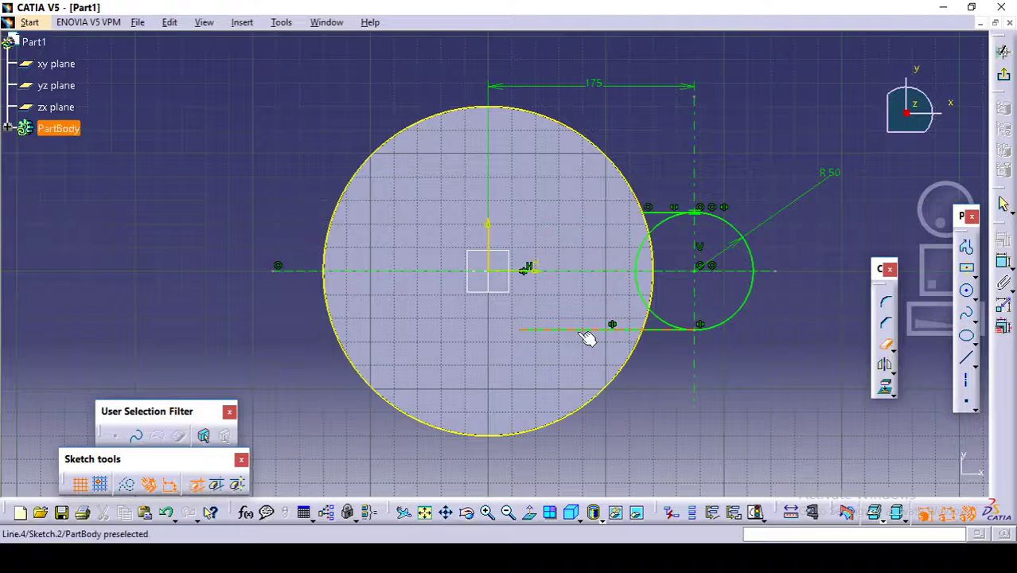
pyautogui.click(585, 326)
pyautogui.click(651, 305)
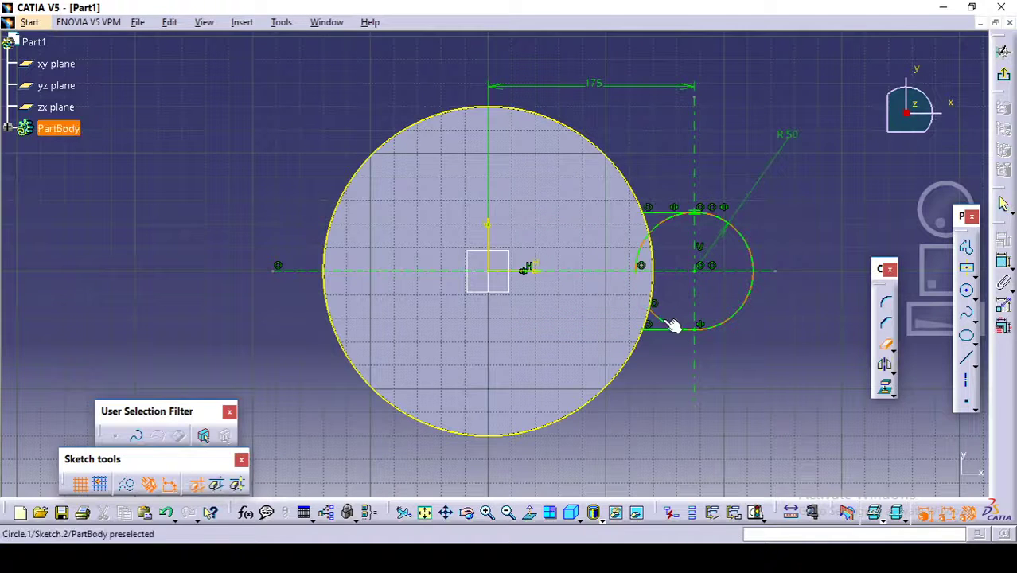
pyautogui.click(670, 221)
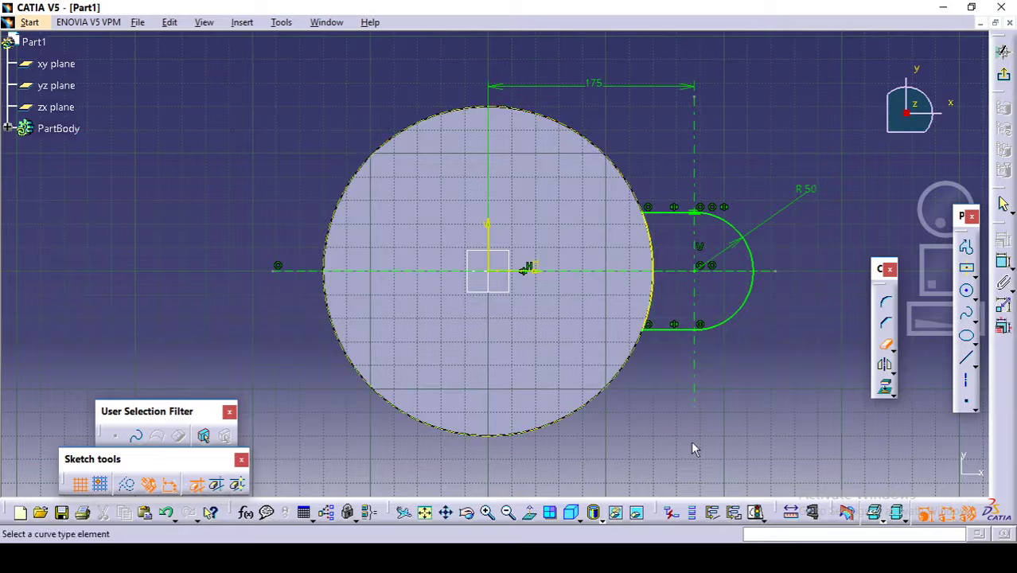
pyautogui.press('Escape')
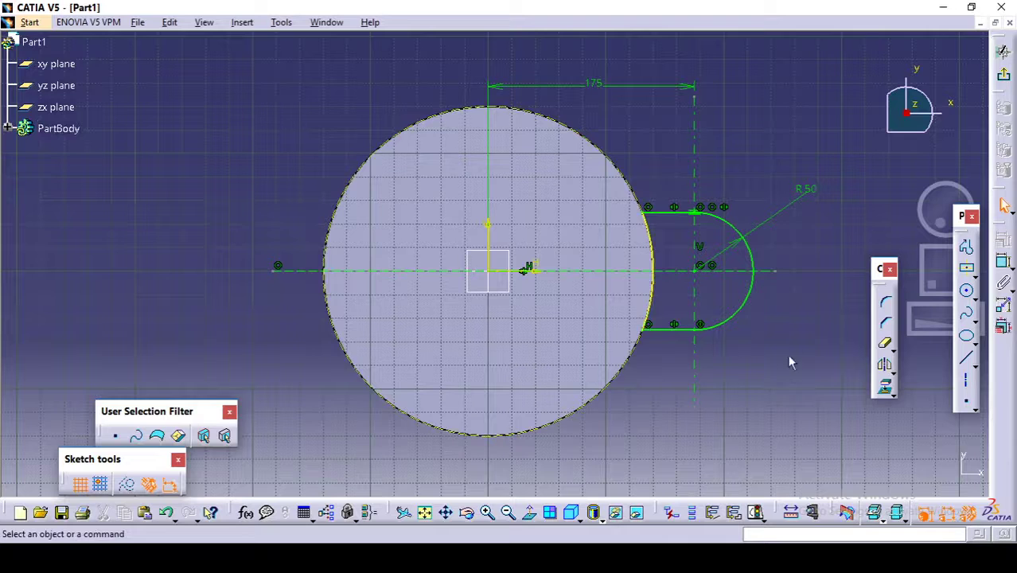
# Step: Apply a tangency constraint between the lug's lower line and its arc, and exit the sketch
pyautogui.click(681, 330)
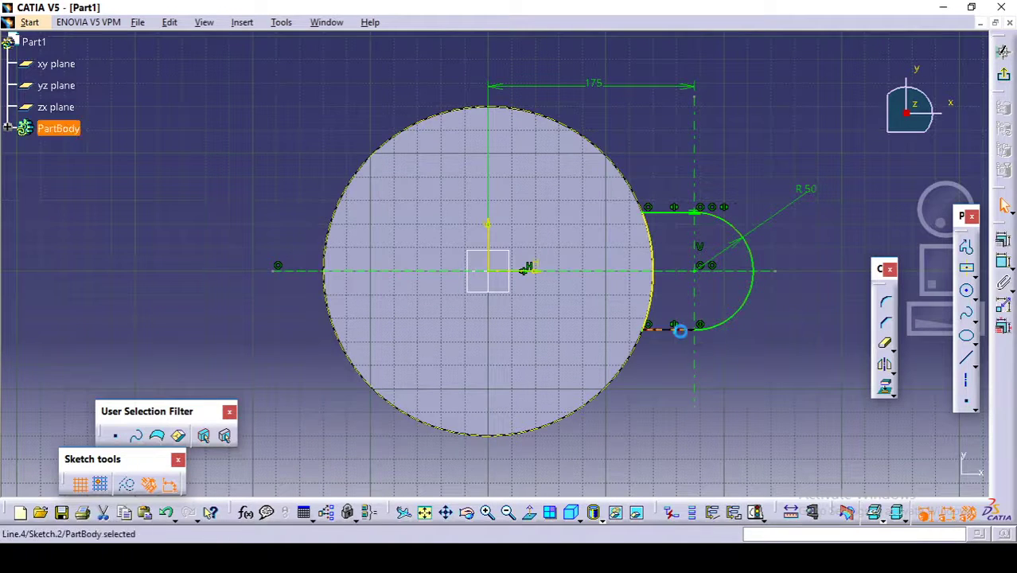
pyautogui.keyDown('ctrl'); pyautogui.click(730, 316); pyautogui.keyUp('ctrl')
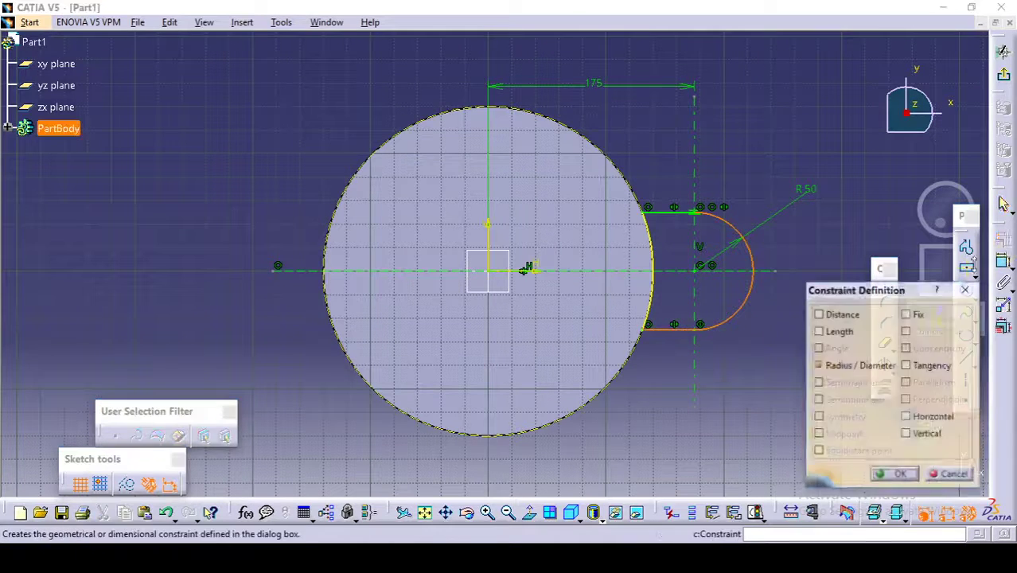
pyautogui.click(1003, 304)
pyautogui.click(933, 365)
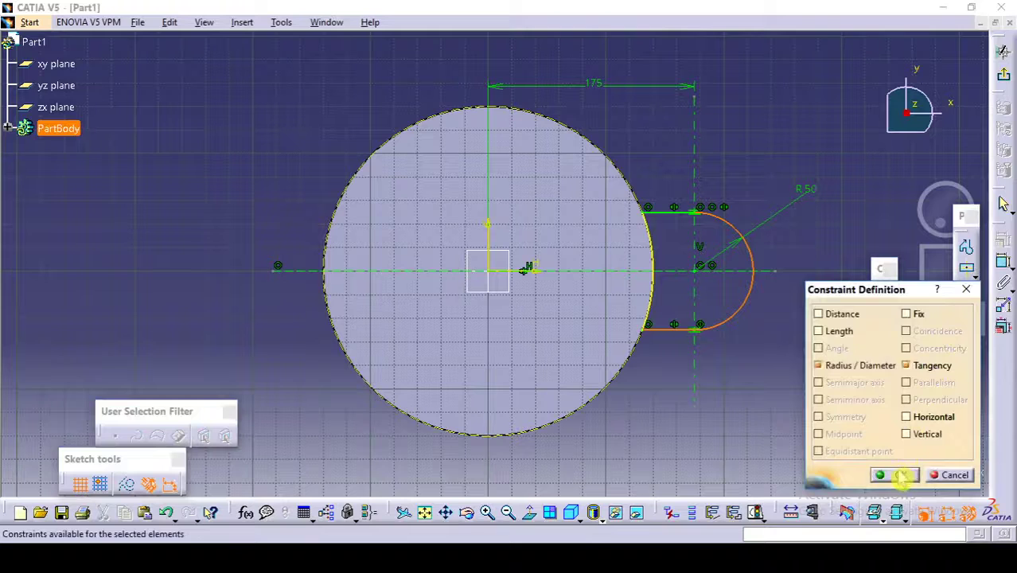
pyautogui.click(897, 475)
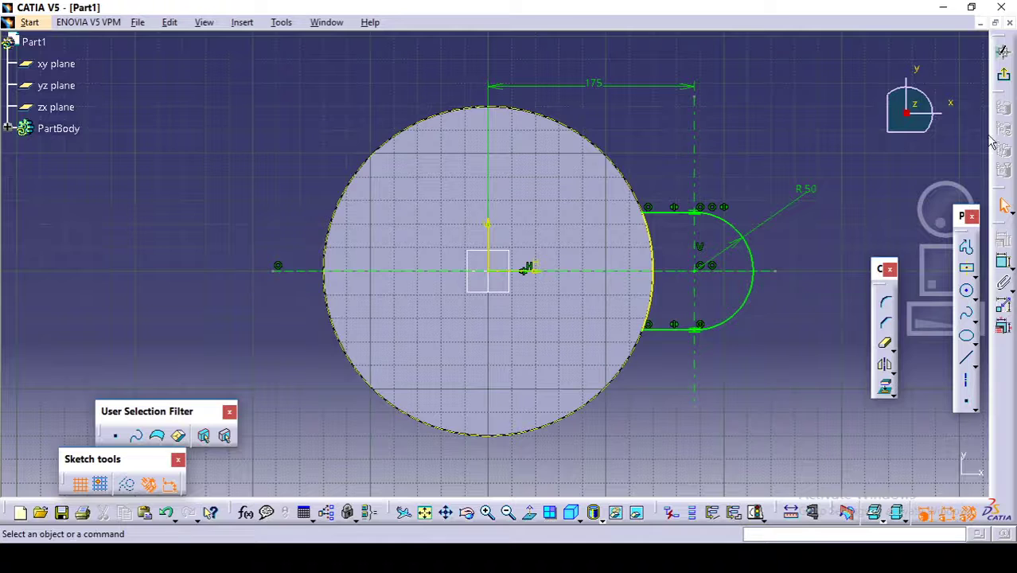
pyautogui.click(1004, 77)
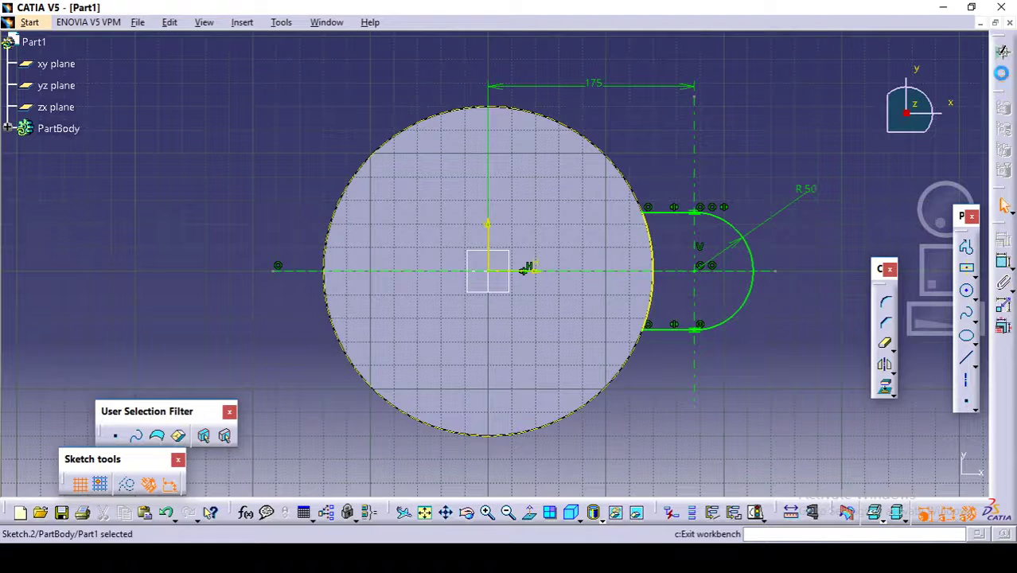
pyautogui.moveTo(702, 319); pyautogui.dragTo(724, 179, button='middle')
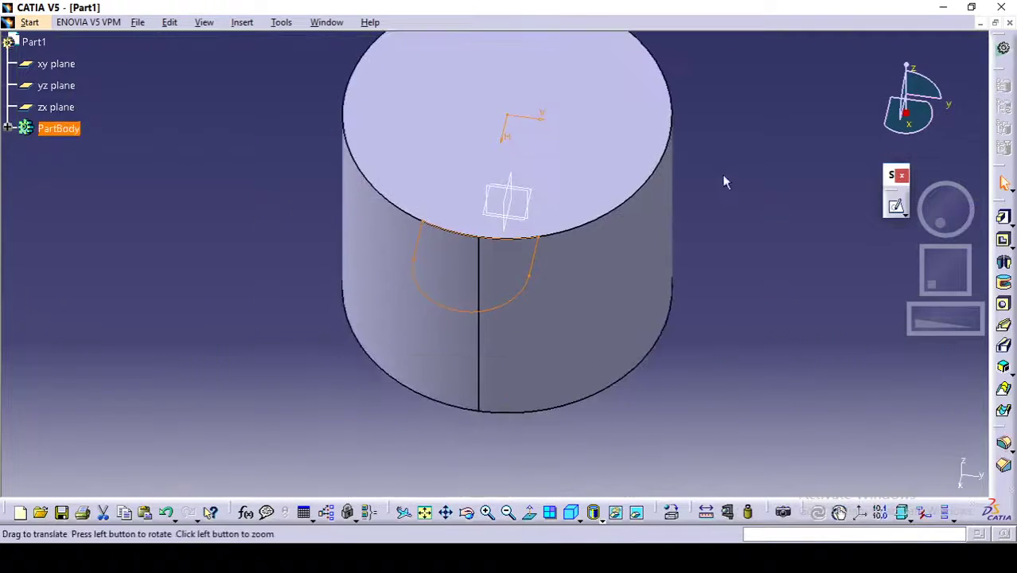
# Step: Check the lug thickness in the reference drawing and pad the lug sketch 32 mm downward into the cylinder's height
pyautogui.hotkey('alt', 'Tab')
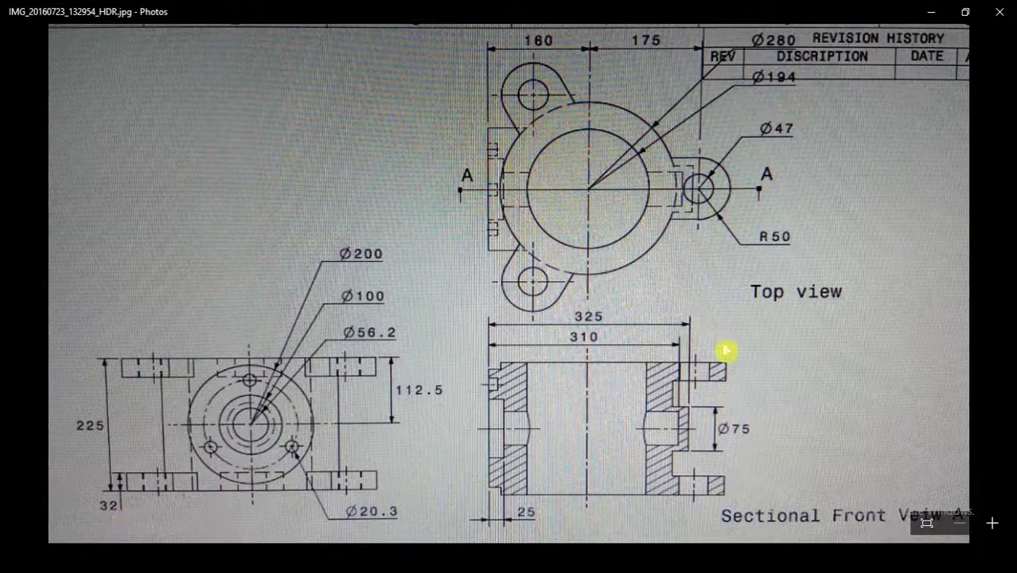
pyautogui.hotkey('alt', 'Tab')
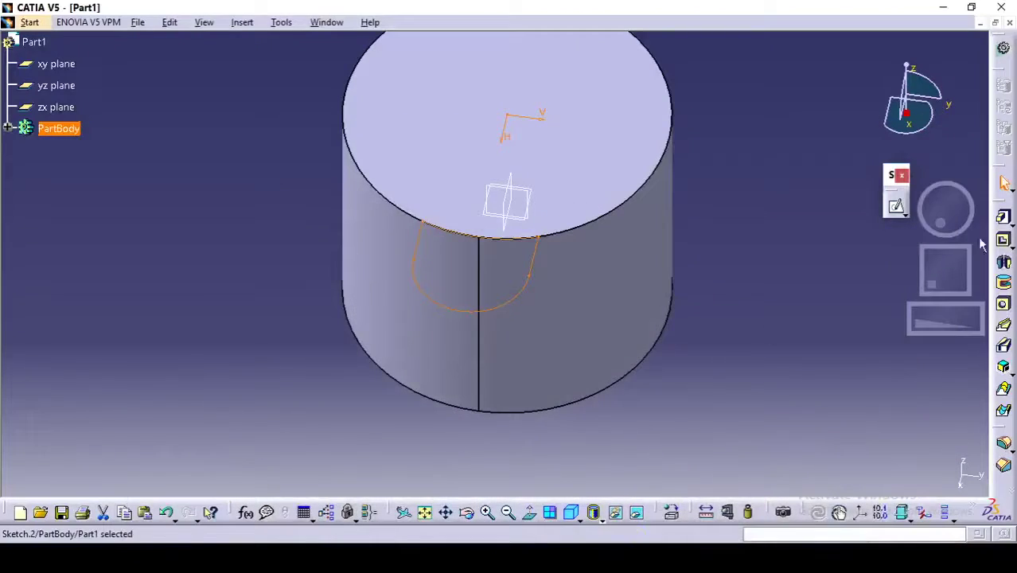
pyautogui.click(1003, 219)
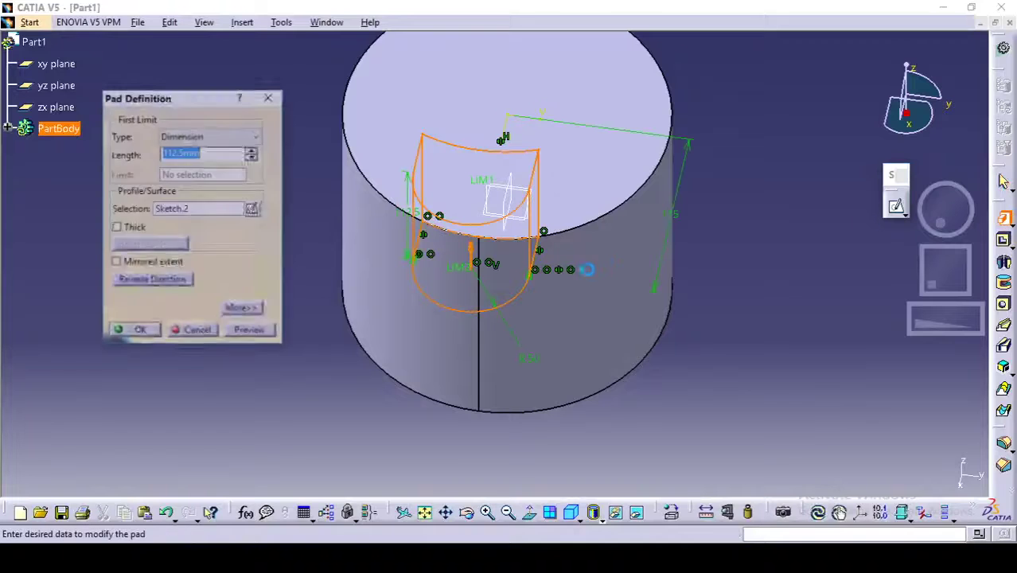
pyautogui.click(174, 287)
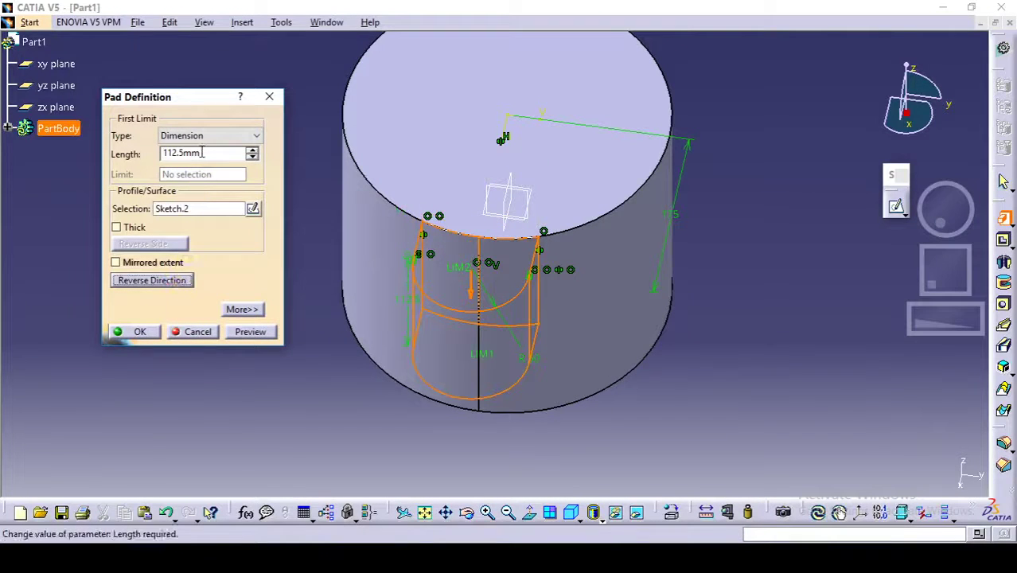
pyautogui.moveTo(199, 154); pyautogui.dragTo(162, 155)
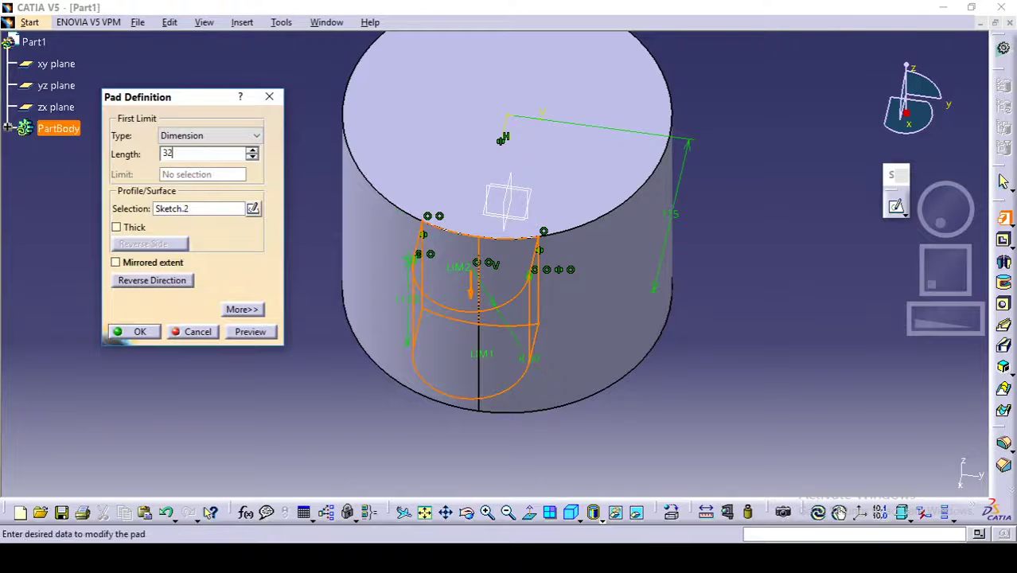
pyautogui.press('Return')
pyautogui.click(182, 209)
pyautogui.moveTo(191, 227); pyautogui.dragTo(522, 333, button='middle')
pyautogui.moveTo(465, 249); pyautogui.dragTo(463, 334, button='middle')
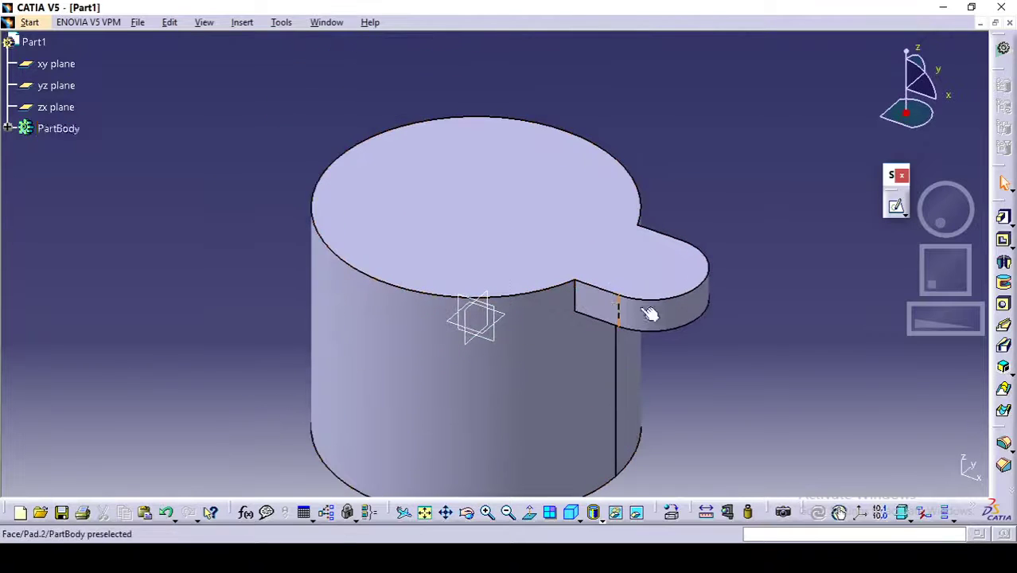
# Step: Circular-pattern the lug pad as a complete crown with 3 instances, using the cylinder's top face as the reference element
pyautogui.click(7, 129)
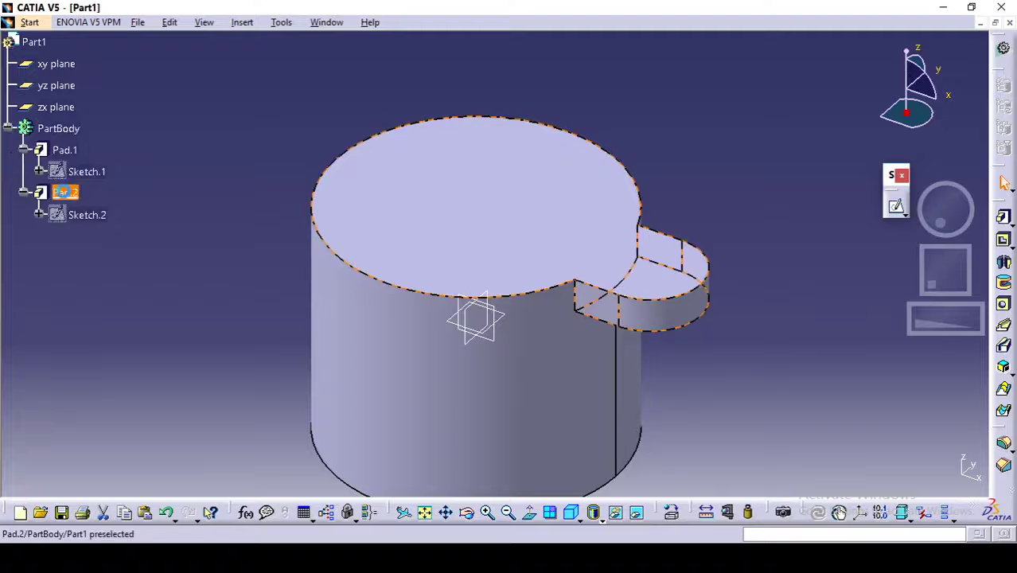
pyautogui.click(124, 203)
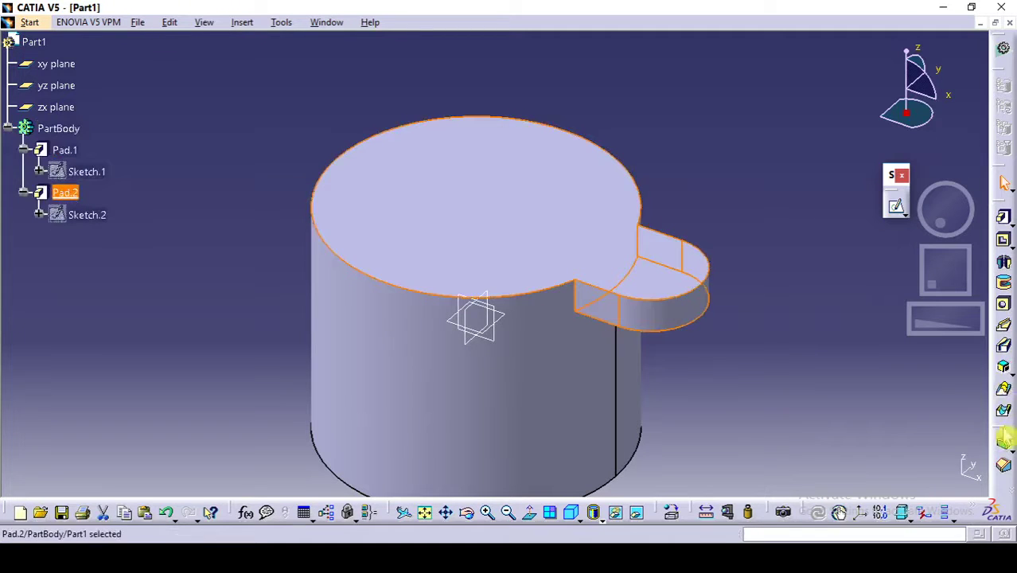
pyautogui.moveTo(1003, 398); pyautogui.dragTo(834, 121)
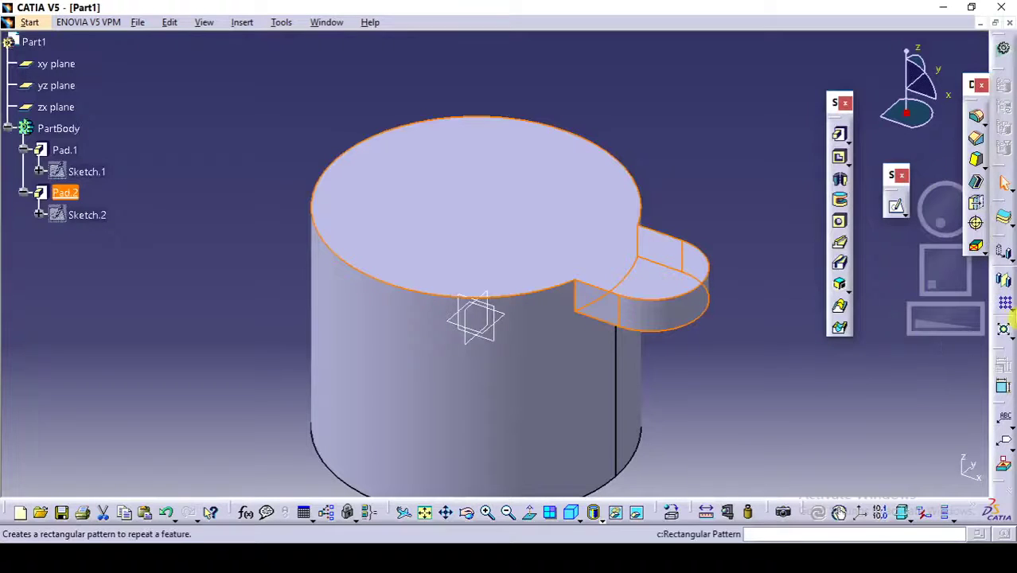
pyautogui.click(1010, 311)
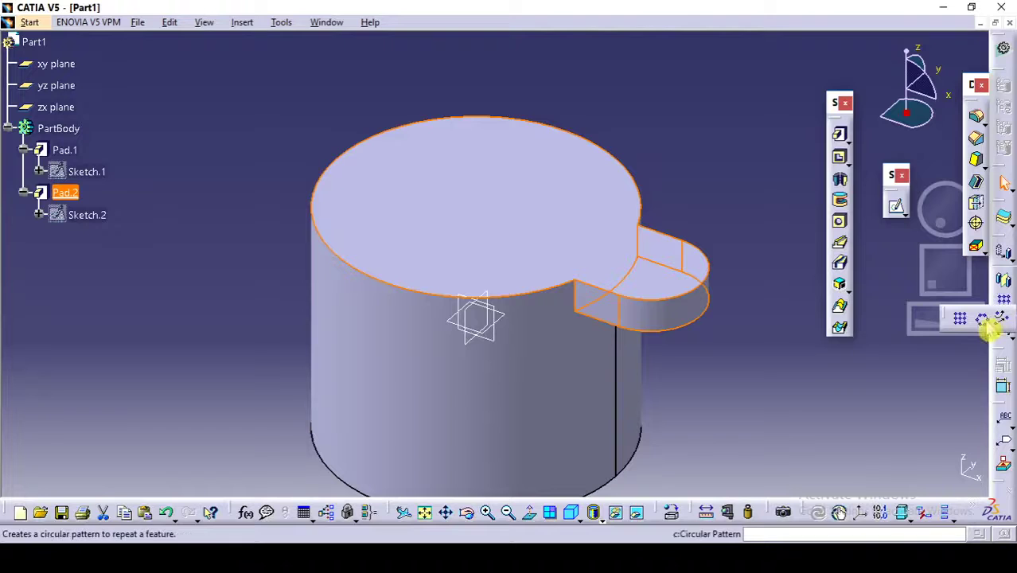
pyautogui.click(983, 322)
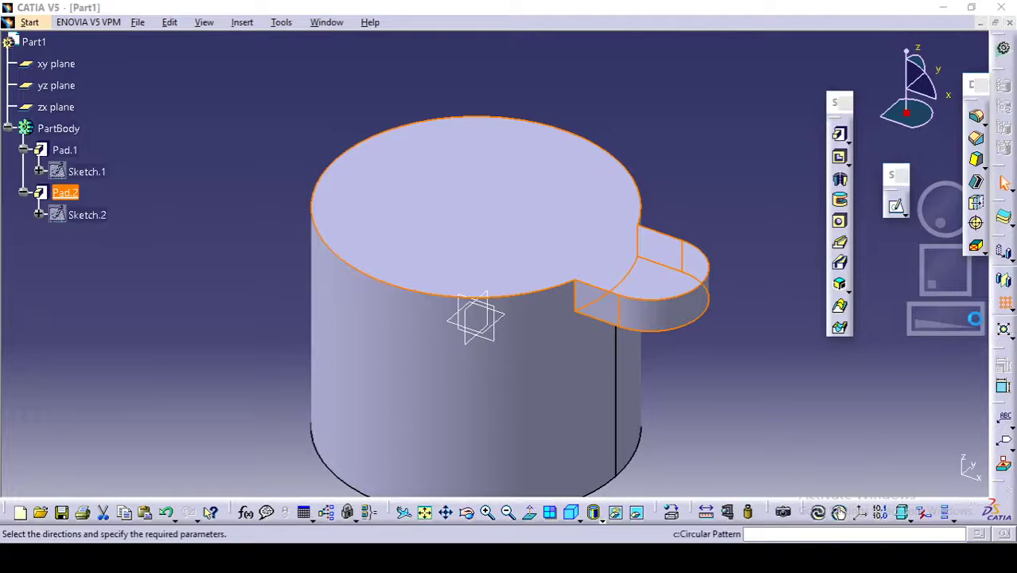
pyautogui.click(834, 357)
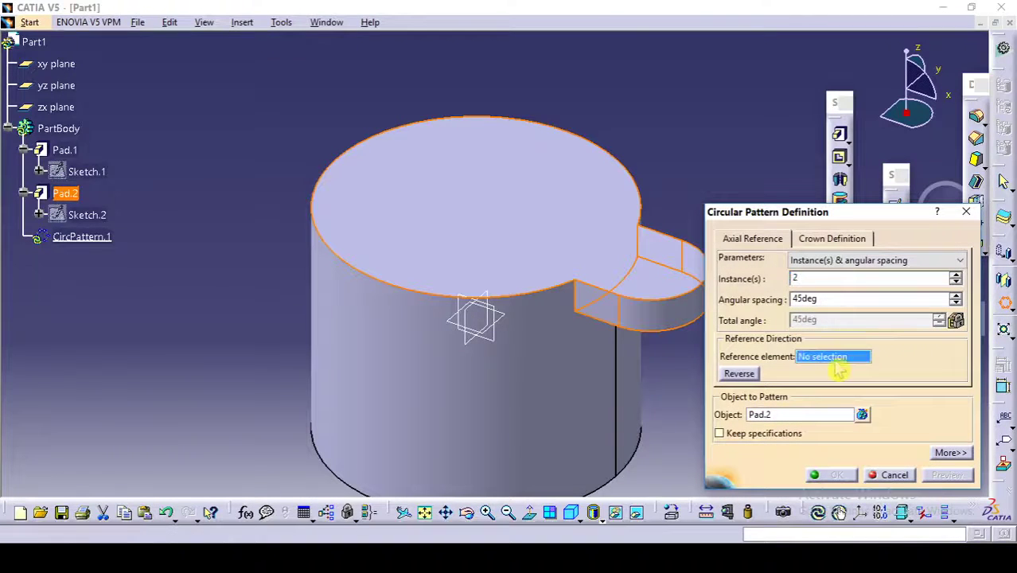
pyautogui.click(546, 229)
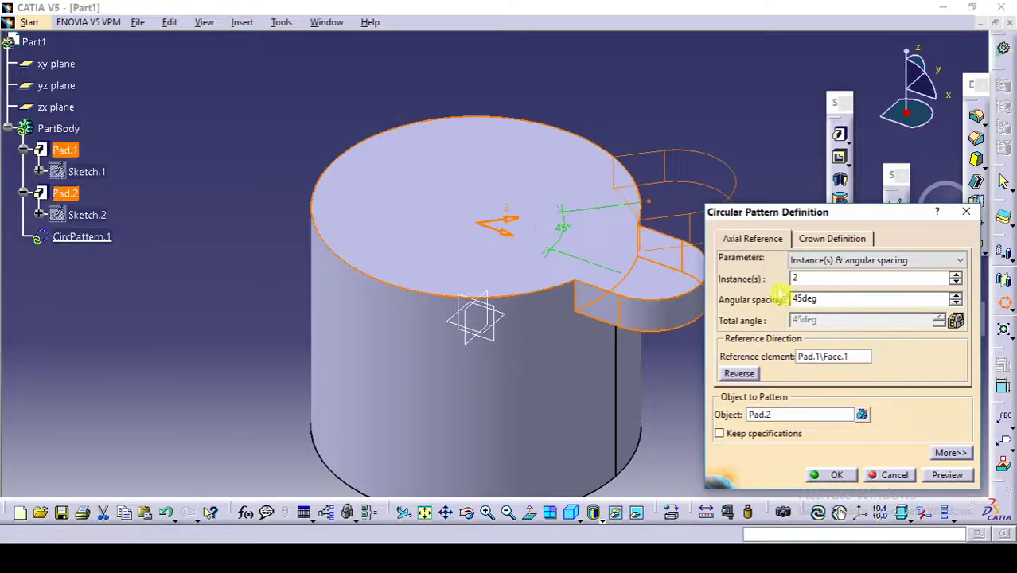
pyautogui.click(848, 261)
pyautogui.click(843, 308)
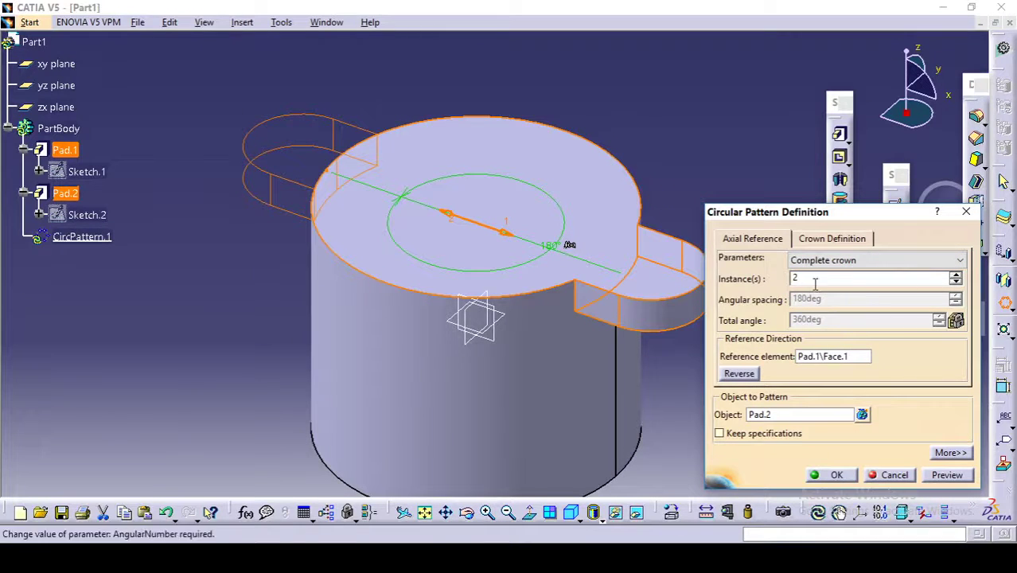
pyautogui.doubleClick(794, 278)
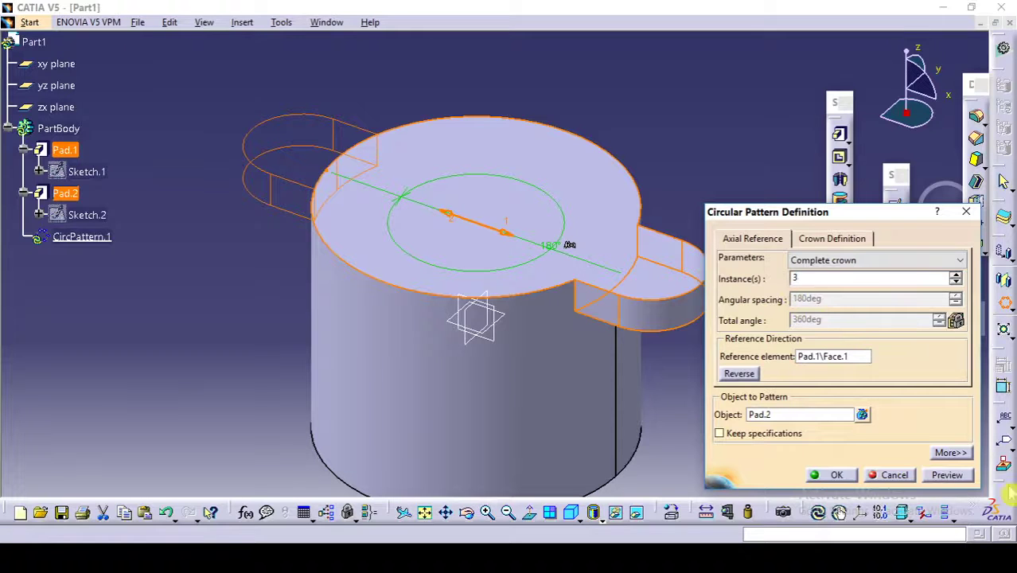
pyautogui.click(832, 475)
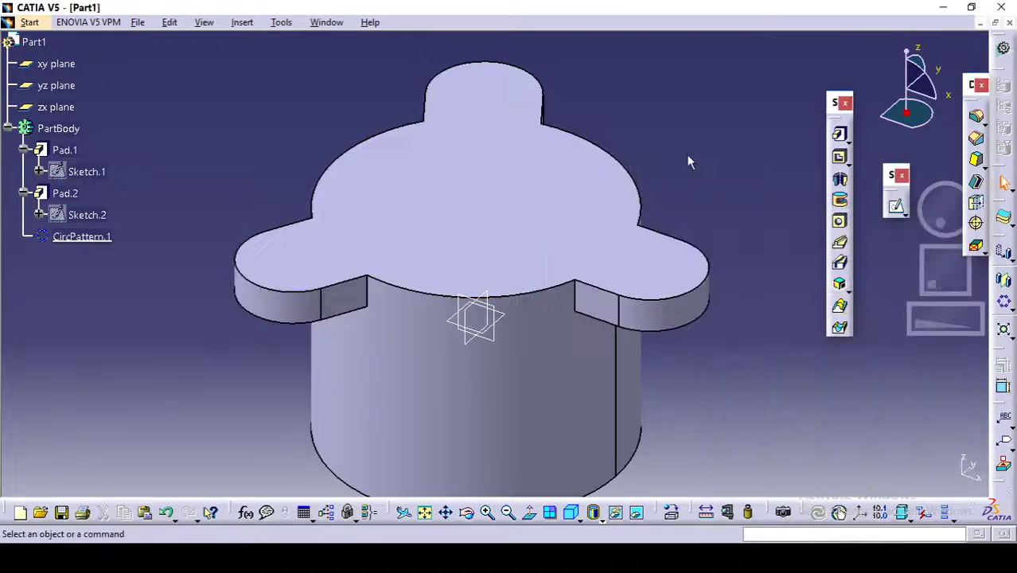
# Step: Create a lower lug sketch on the cylinder's bottom face by projecting the underside of the original upper lug onto it
pyautogui.moveTo(688, 162); pyautogui.dragTo(718, 11, button='middle')
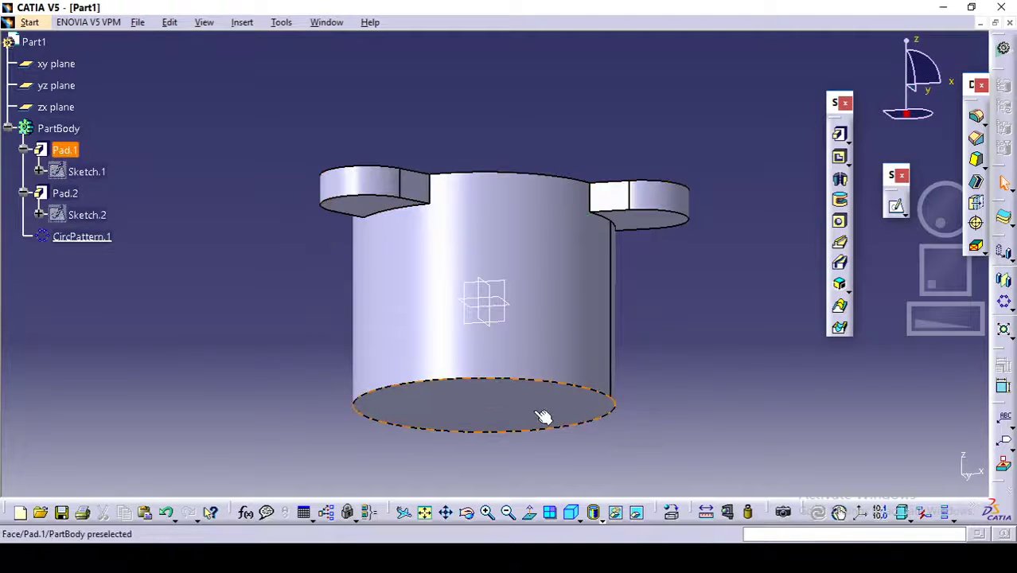
pyautogui.click(895, 207)
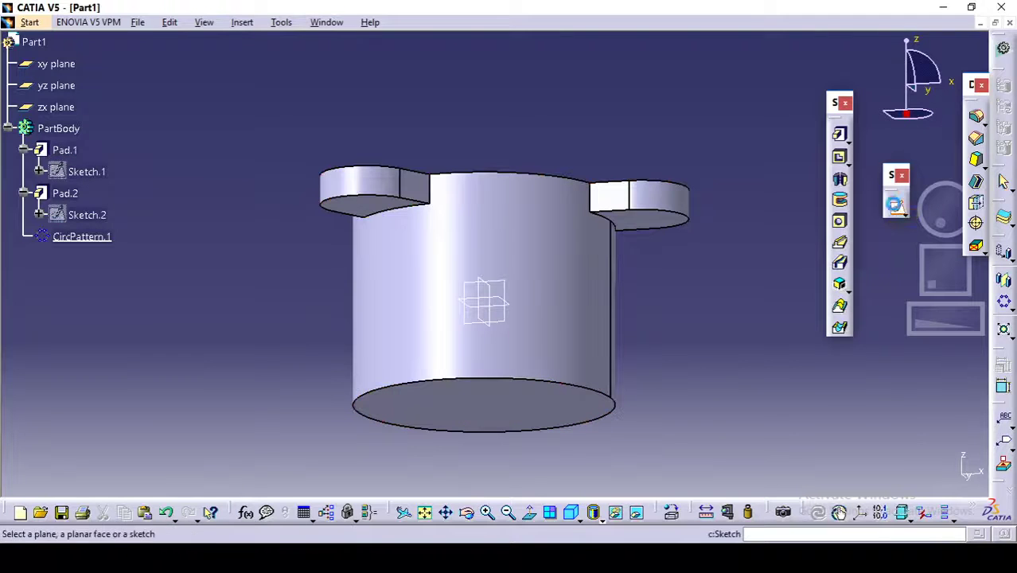
pyautogui.click(533, 410)
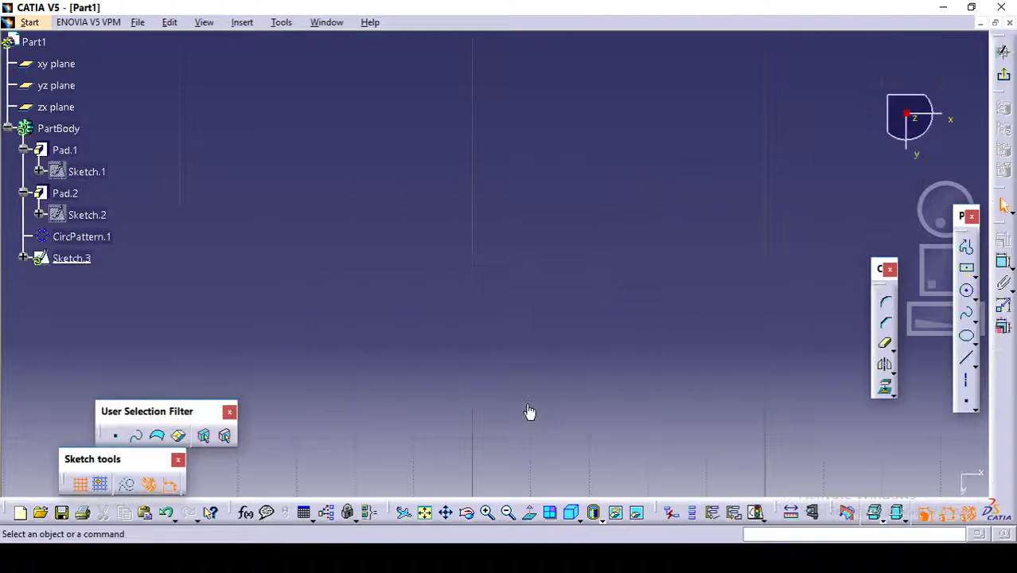
pyautogui.click(424, 514)
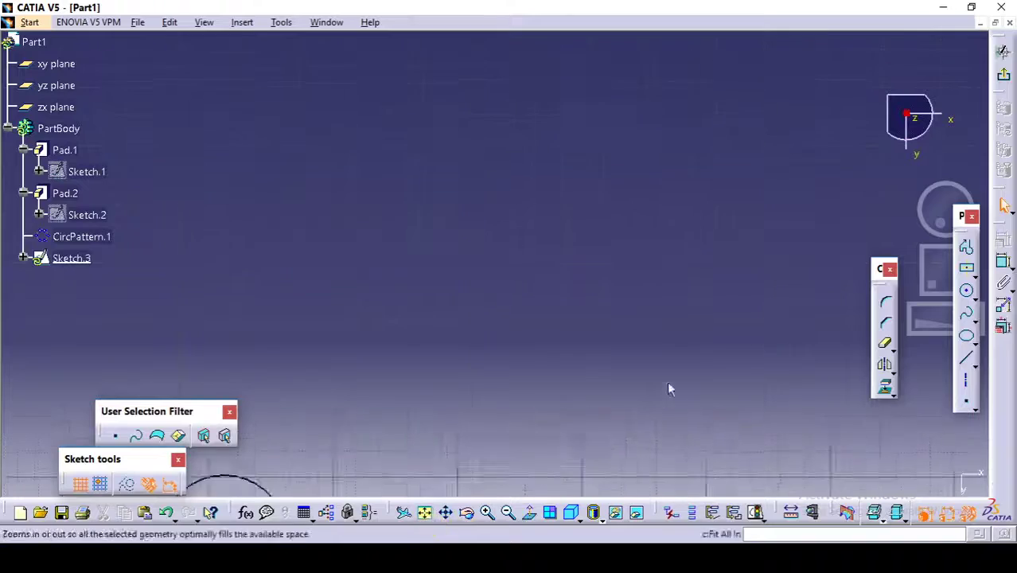
pyautogui.moveTo(692, 354)
pyautogui.mouseDown(button='middle')
pyautogui.moveTo(691, 400)
pyautogui.moveTo(681, 367)
pyautogui.moveTo(670, 417)
pyautogui.mouseUp(button='middle')
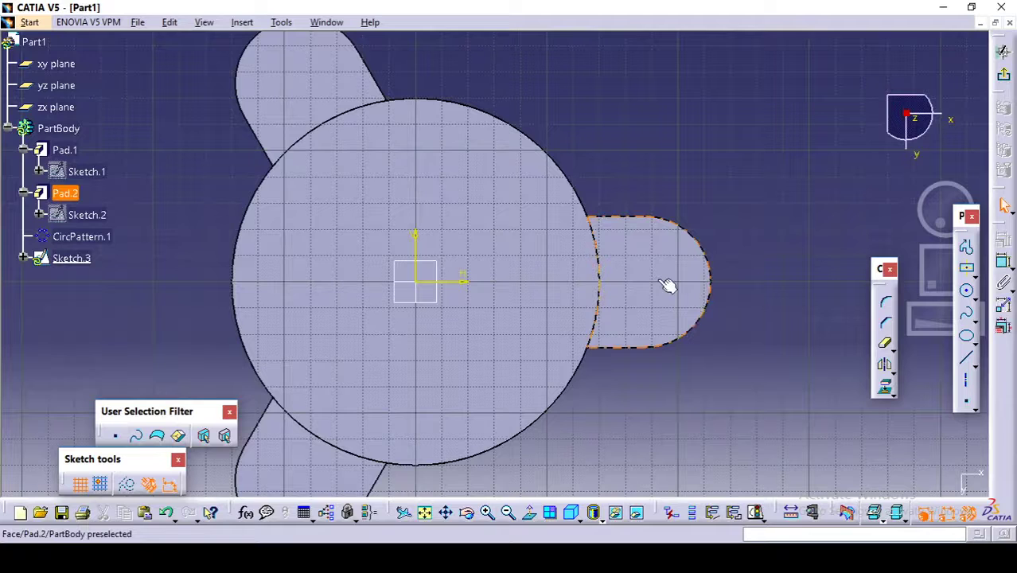
pyautogui.click(890, 394)
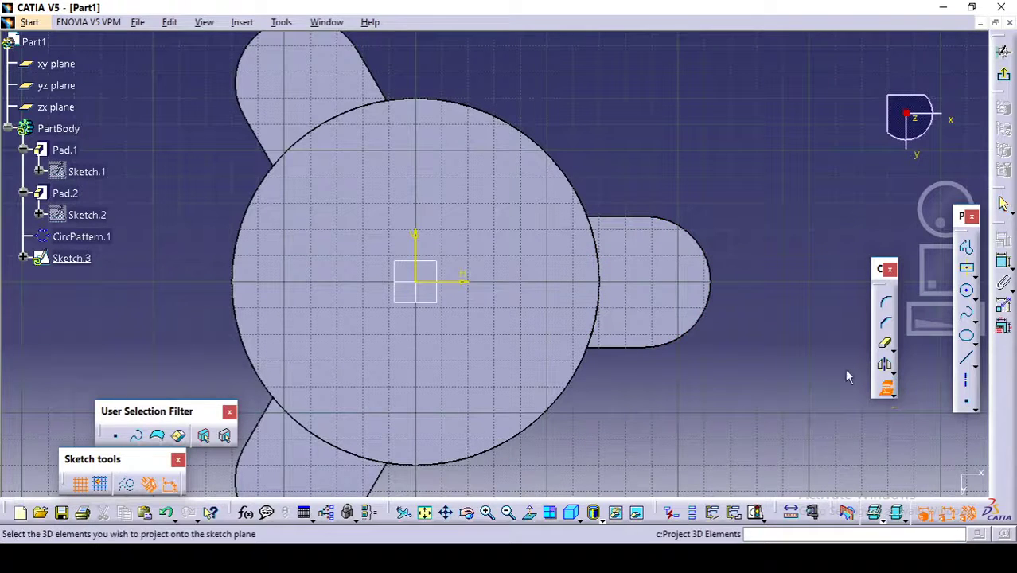
pyautogui.click(687, 309)
pyautogui.click(771, 396)
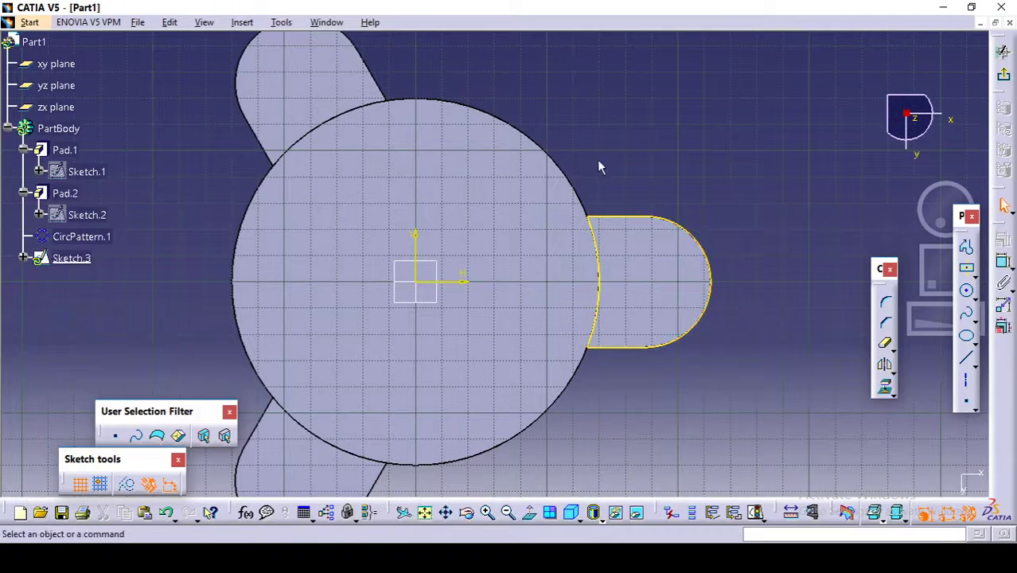
pyautogui.moveTo(601, 167)
pyautogui.mouseDown(button='middle')
pyautogui.moveTo(568, 316)
pyautogui.moveTo(562, 434)
pyautogui.mouseUp(button='middle')
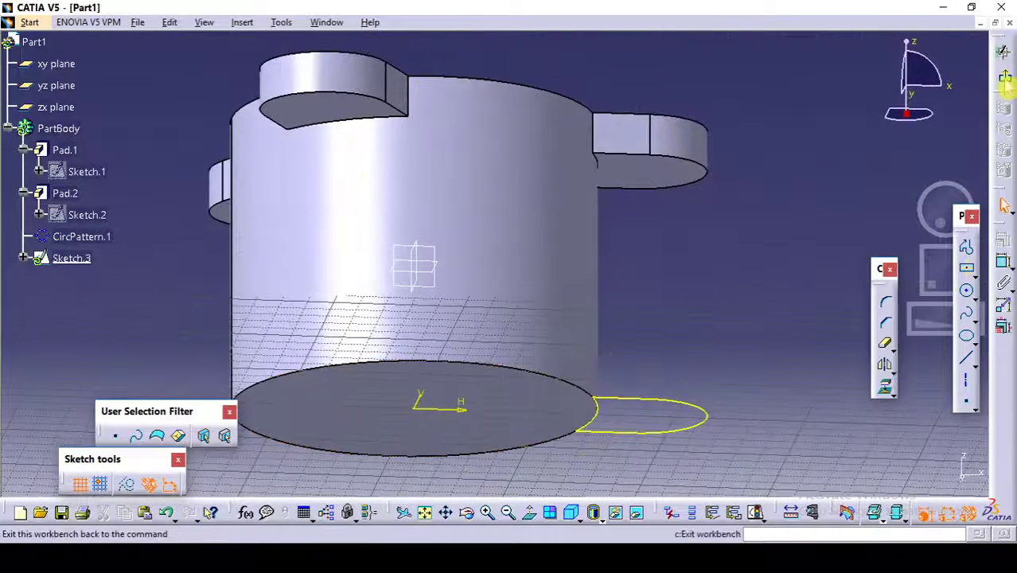
pyautogui.click(1005, 205)
# Step: Pad the projected lug sketch 32 mm upward from the cylinder's bottom face
pyautogui.moveTo(661, 263)
pyautogui.keyDown('ctrl'); pyautogui.mouseDown(button='middle')
pyautogui.moveTo(660, 186)
pyautogui.moveTo(586, 384)
pyautogui.moveTo(626, 320)
pyautogui.moveTo(577, 406)
pyautogui.mouseUp(button='middle'); pyautogui.keyUp('ctrl')
pyautogui.click(839, 135)
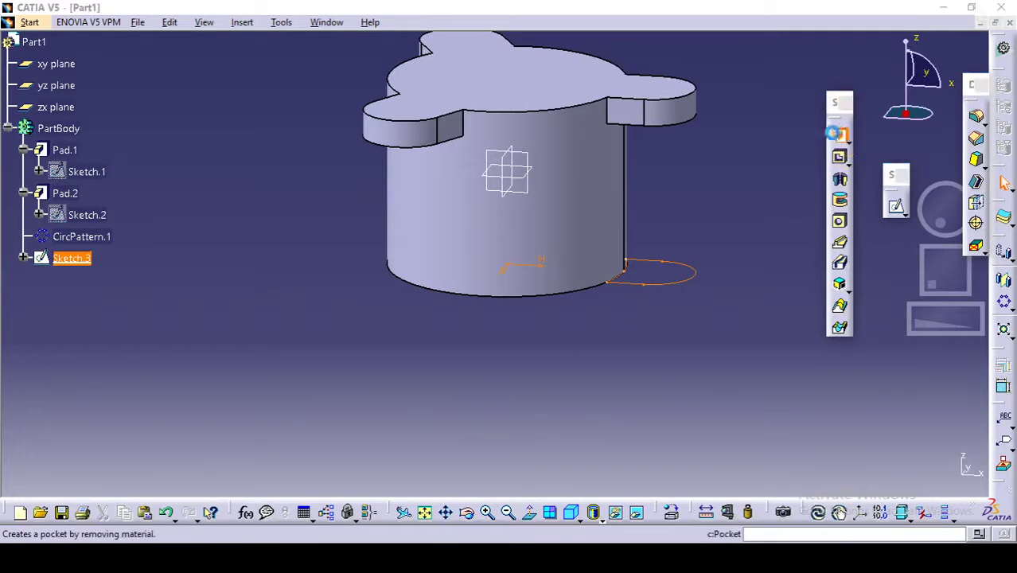
pyautogui.click(176, 284)
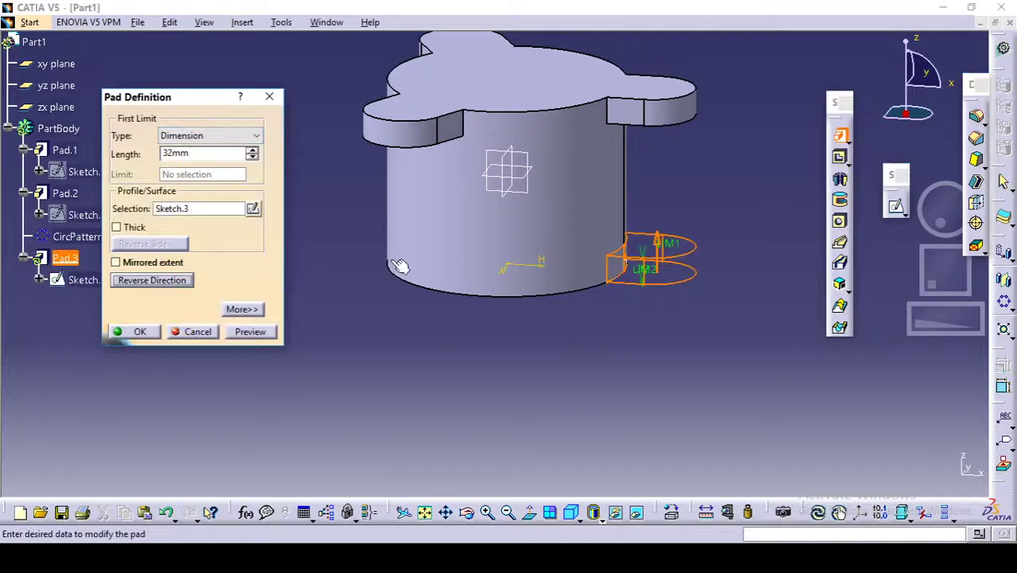
pyautogui.click(132, 331)
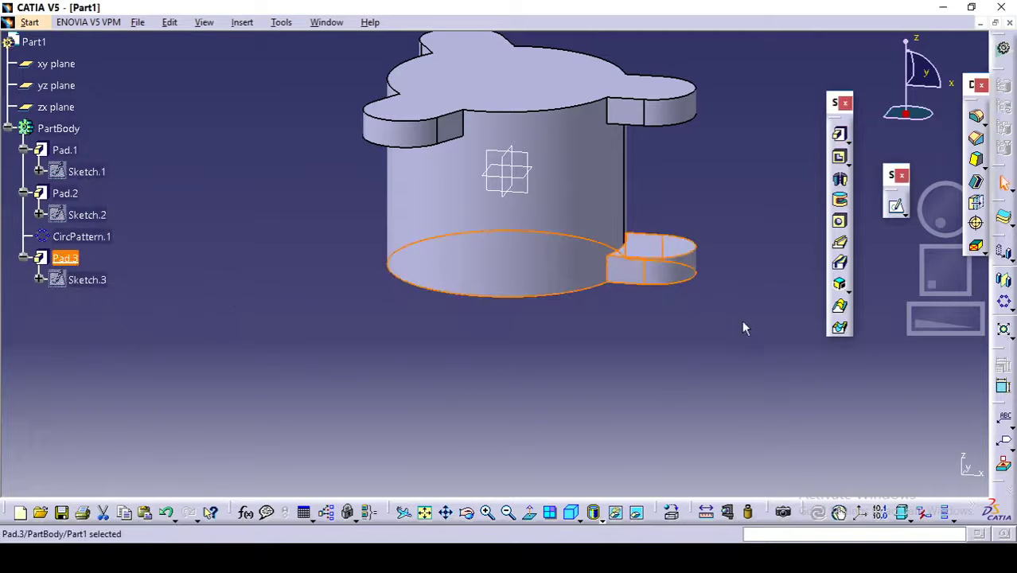
# Step: Circular-pattern the lower lug with 3 instances at 120° spacing, using the cylinder's bottom face as the reference element
pyautogui.click(1005, 305)
pyautogui.click(820, 357)
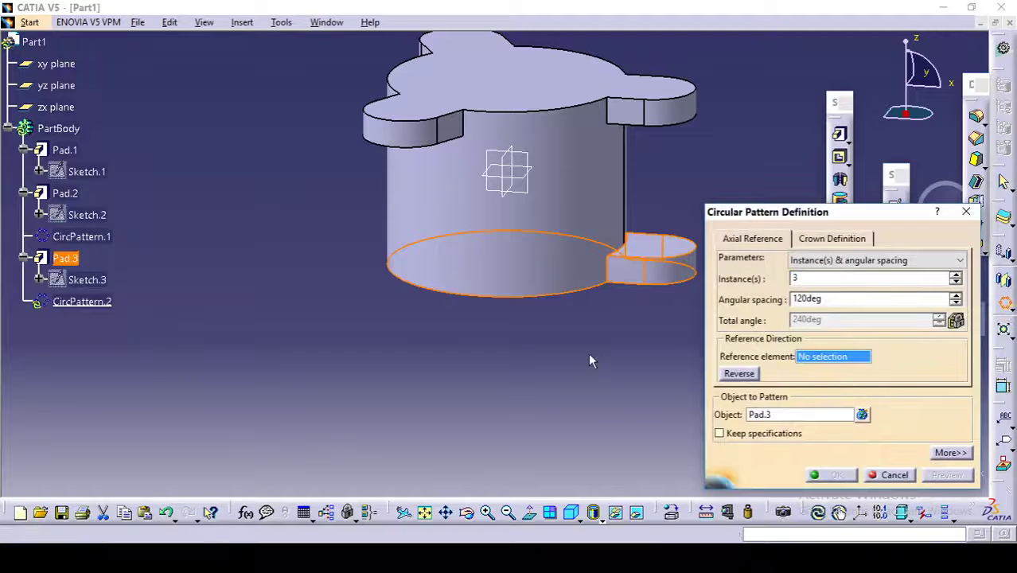
pyautogui.moveTo(591, 357); pyautogui.dragTo(551, 375, button='middle')
pyautogui.click(465, 432)
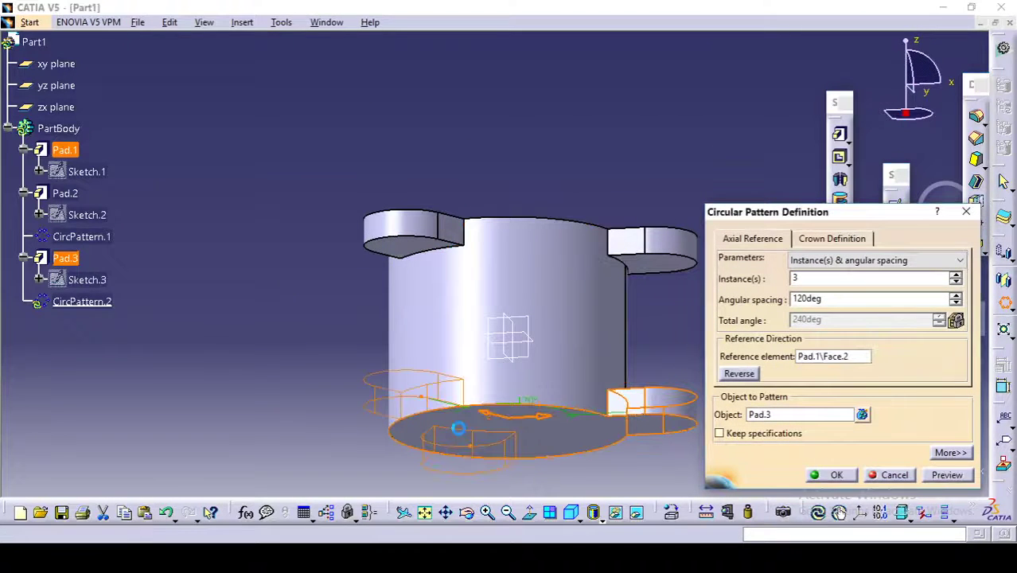
pyautogui.click(833, 475)
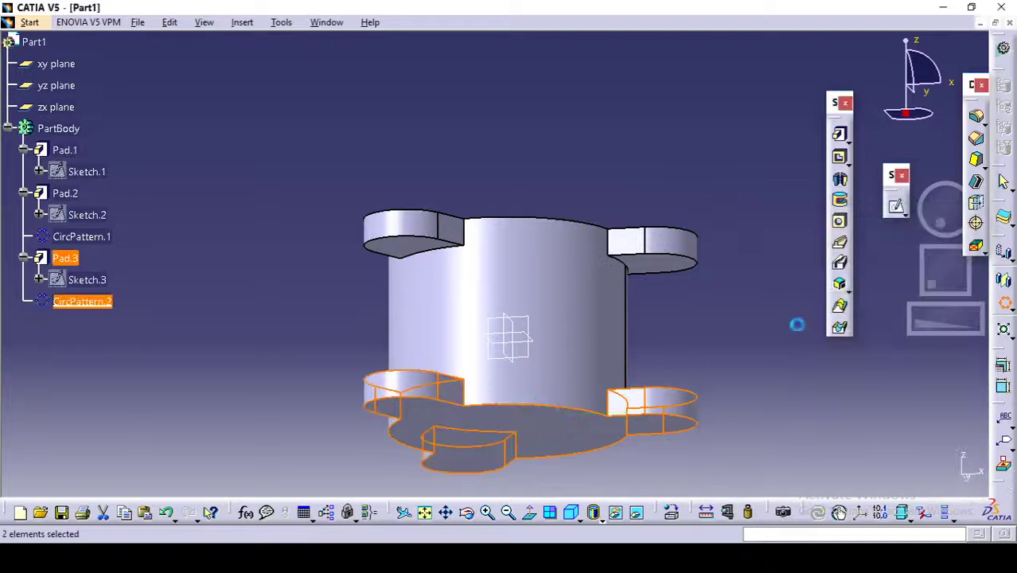
pyautogui.moveTo(454, 134); pyautogui.dragTo(588, 216, button='middle')
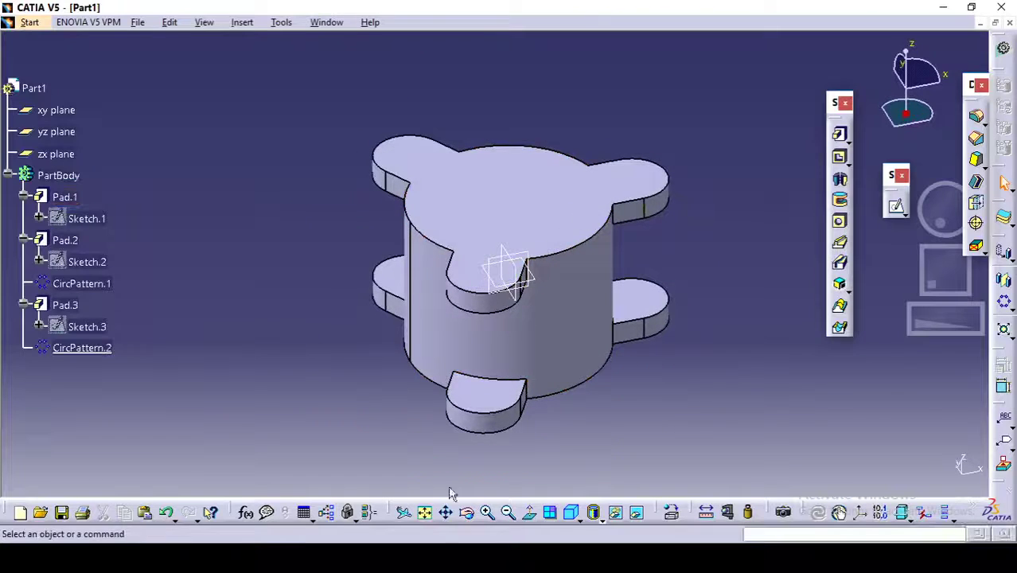
# Step: Consult the reference drawing and orient the model to the standard top view to examine the lug arrangement
pyautogui.hotkey('alt', 'Tab')
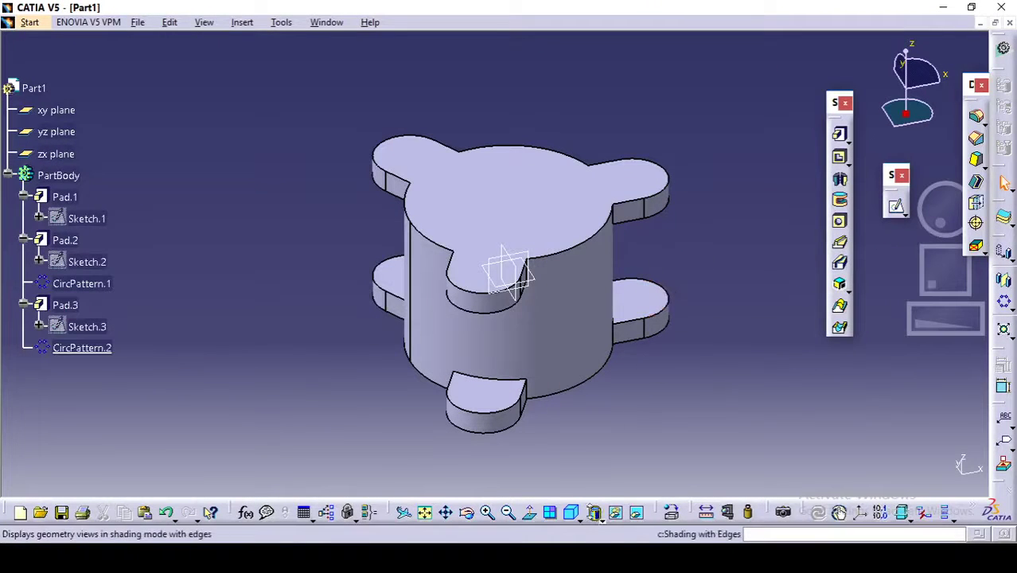
pyautogui.click(597, 516)
pyautogui.click(573, 513)
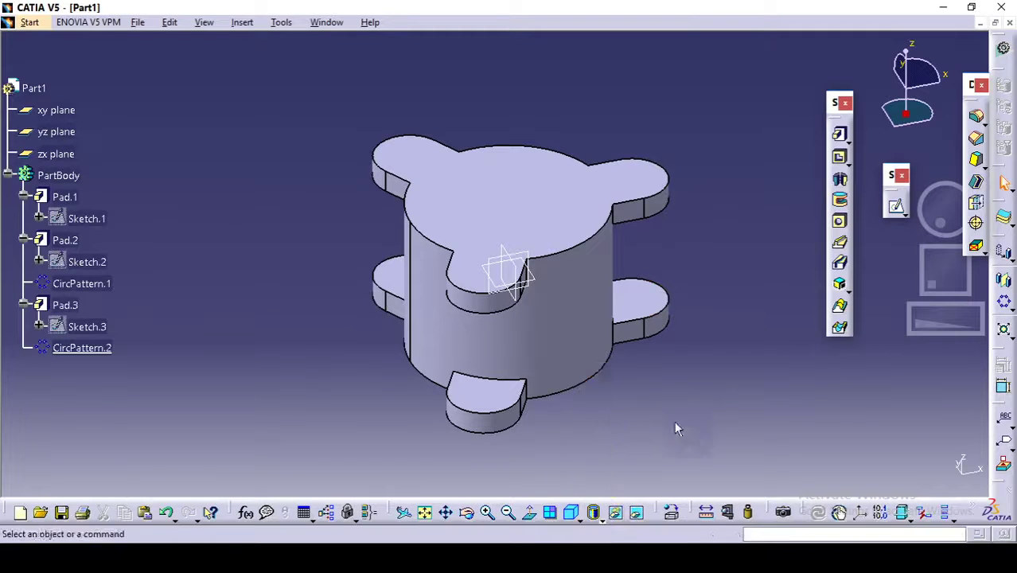
pyautogui.moveTo(567, 267); pyautogui.dragTo(545, 489, button='middle')
pyautogui.click(591, 515)
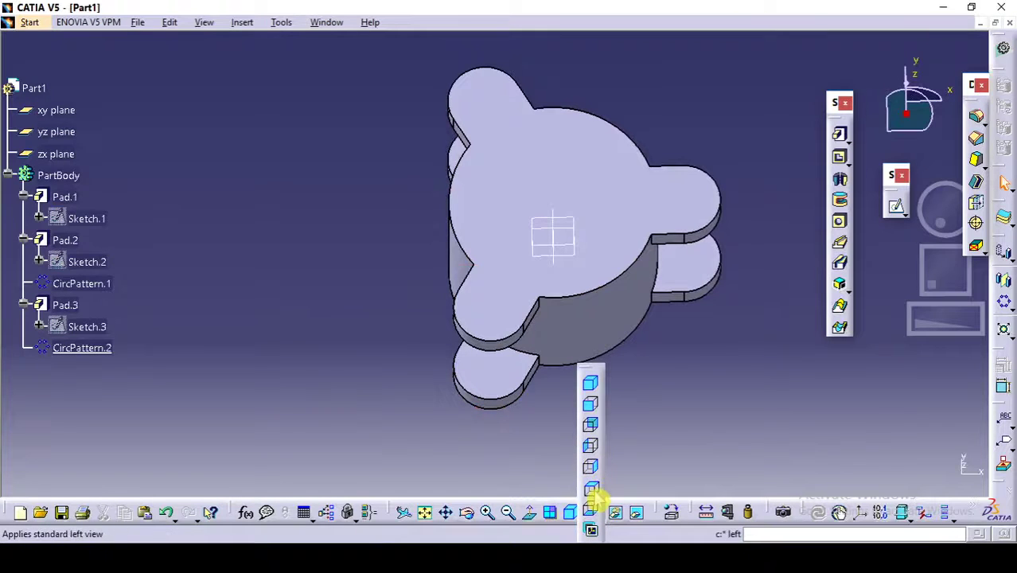
pyautogui.click(590, 489)
pyautogui.middleClick(607, 325)
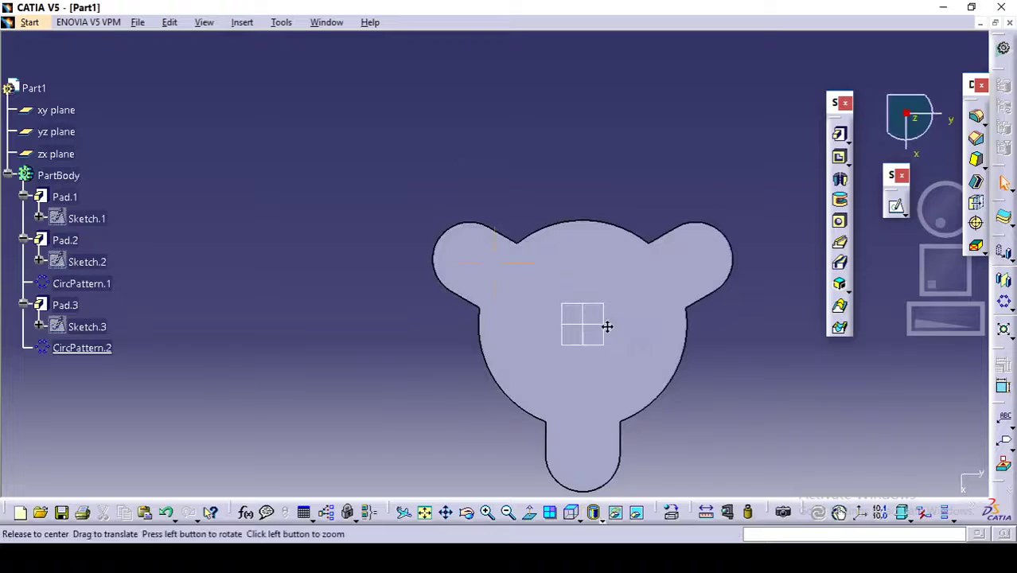
# Step: Consult the reference drawing and create a reference plane offset 160 mm from the yz plane in the reversed direction
pyautogui.hotkey('alt', 'Tab')
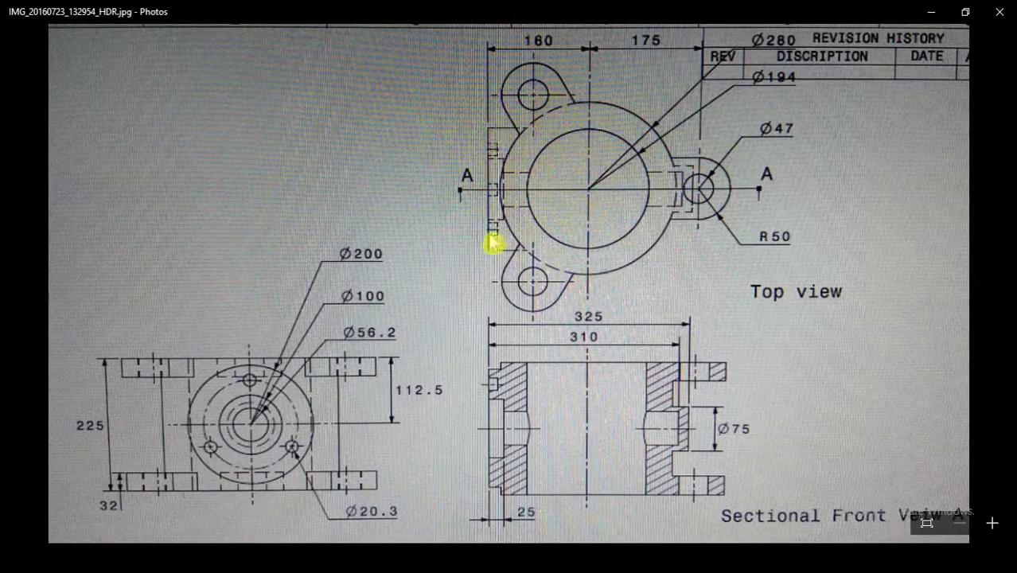
pyautogui.hotkey('alt', 'Tab')
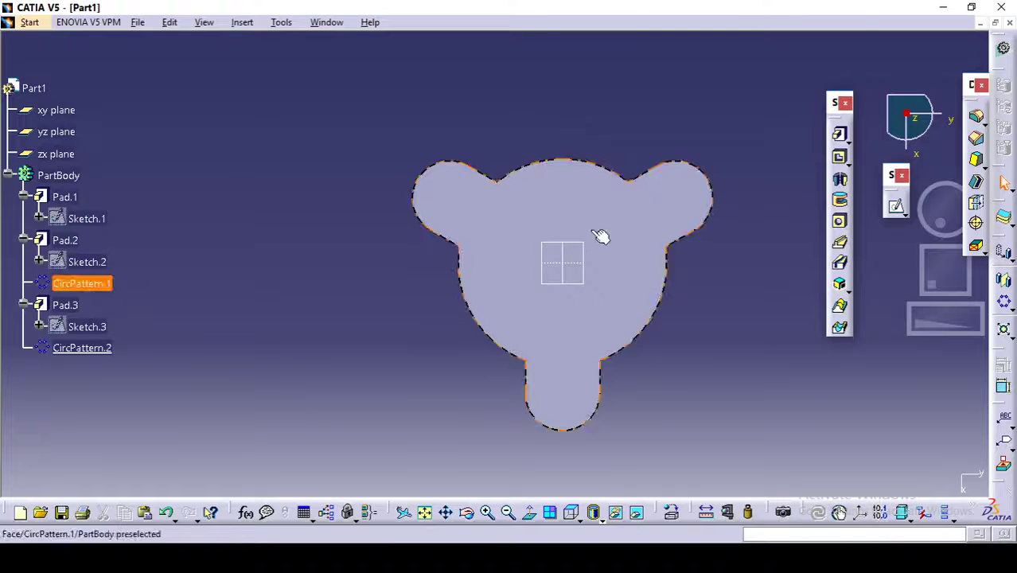
pyautogui.moveTo(636, 399); pyautogui.dragTo(573, 341, button='middle')
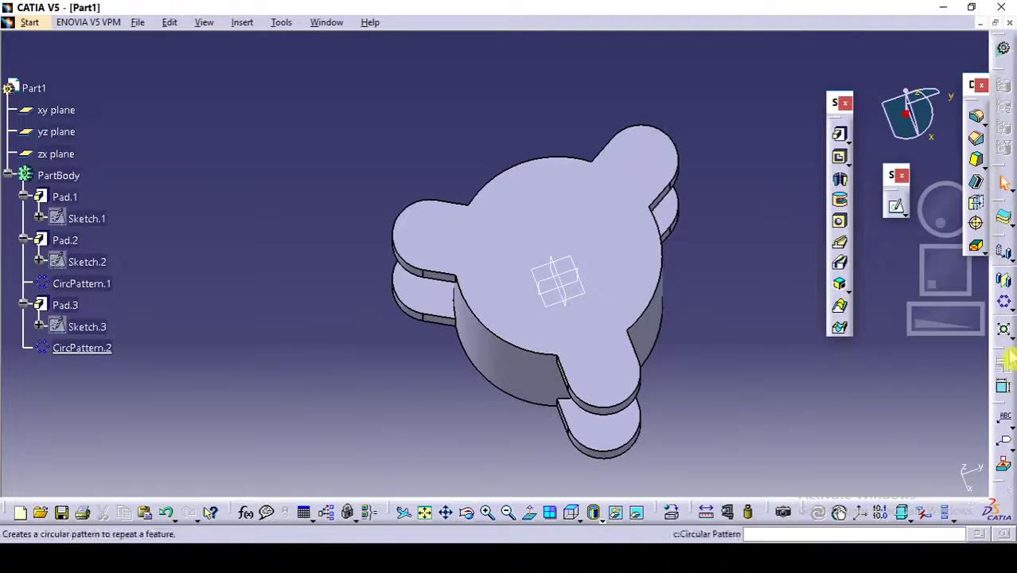
pyautogui.moveTo(1004, 352); pyautogui.dragTo(940, 311)
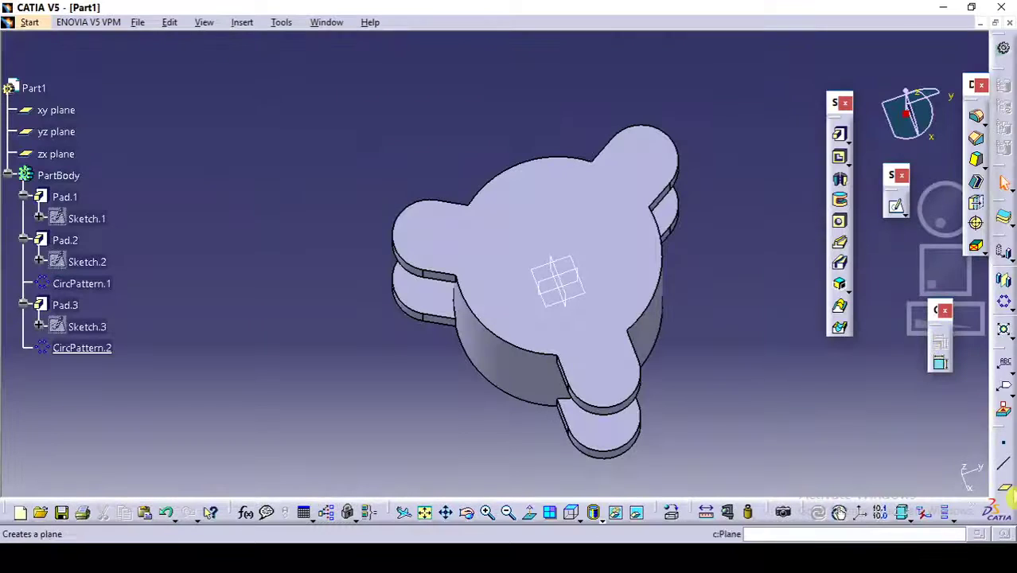
pyautogui.click(1008, 491)
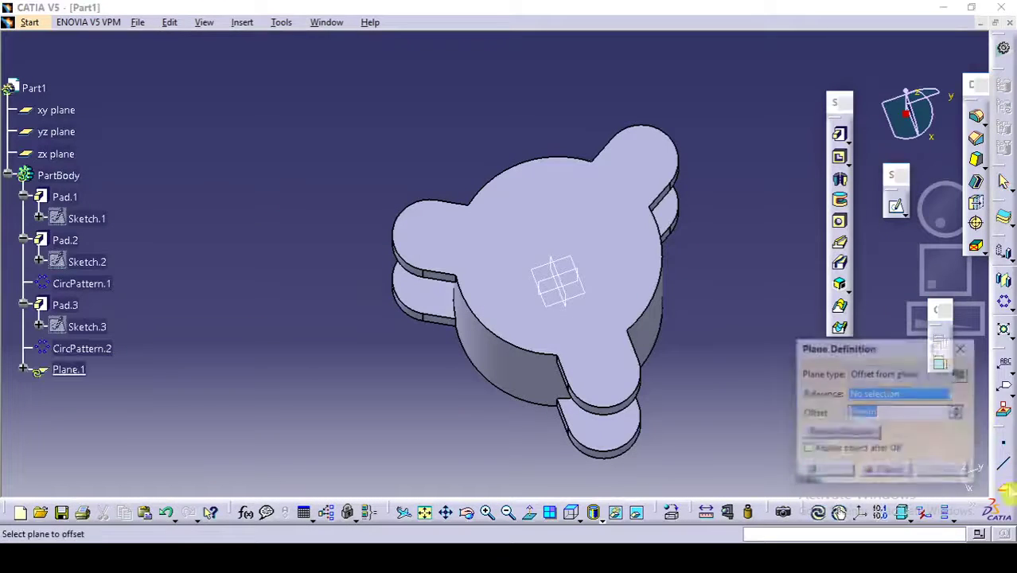
pyautogui.click(571, 276)
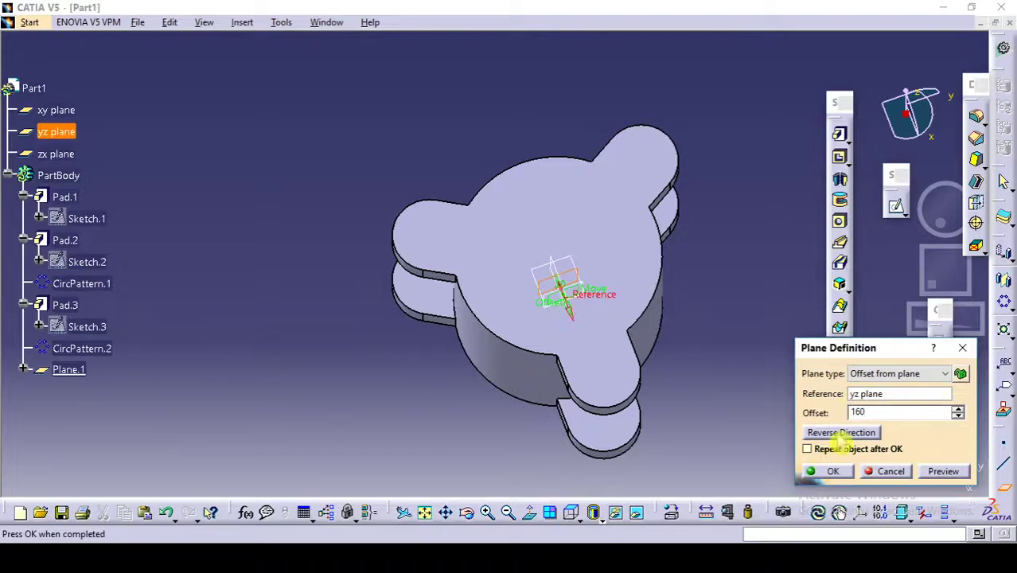
pyautogui.click(841, 433)
pyautogui.moveTo(476, 182); pyautogui.dragTo(776, 149, button='middle')
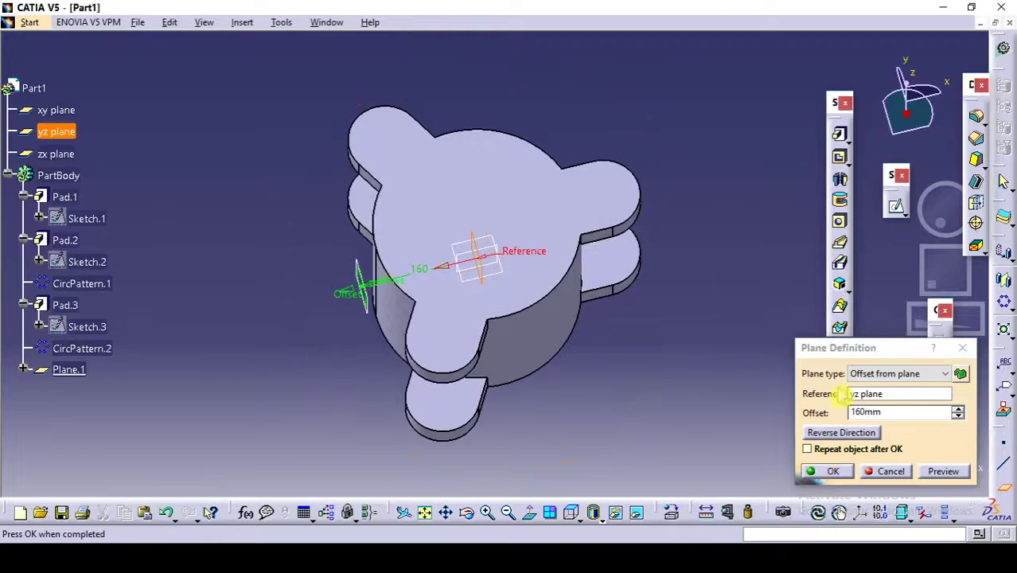
pyautogui.click(832, 471)
# Step: Start a sketch on the offset plane and draw a circle about 168 mm in diameter centred on the sketch origin
pyautogui.moveTo(764, 291); pyautogui.dragTo(608, 228, button='middle')
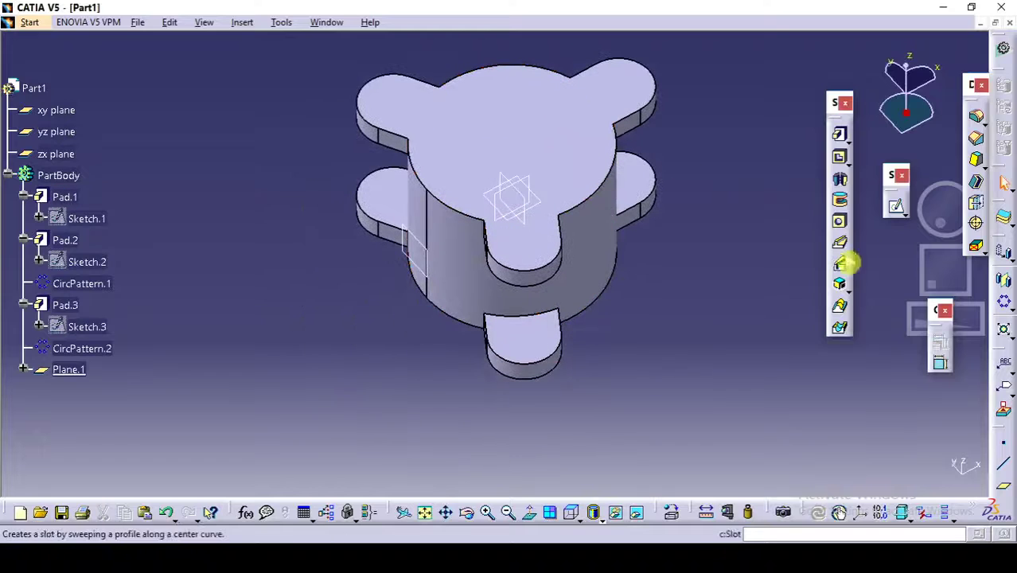
pyautogui.click(897, 207)
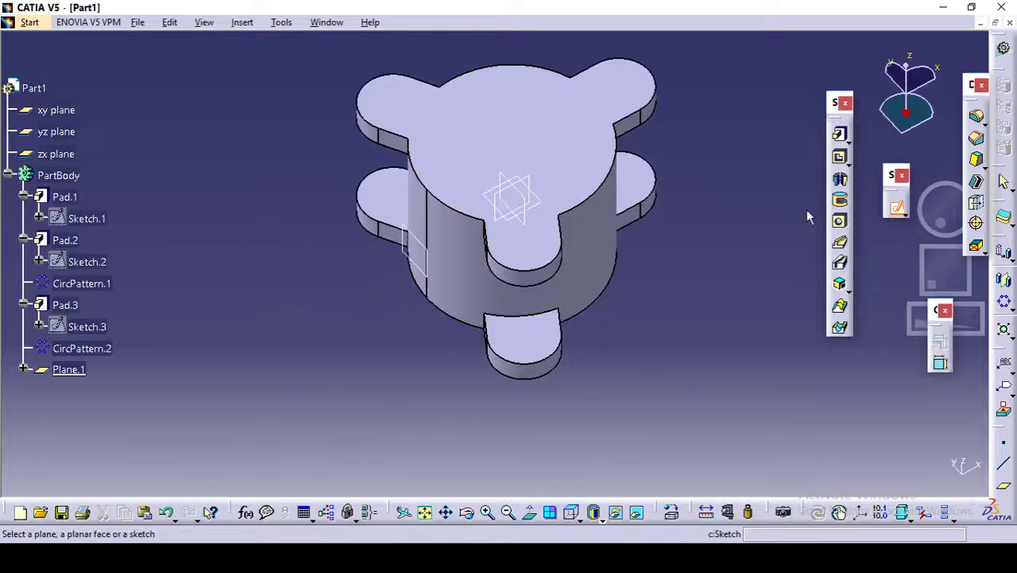
pyautogui.click(414, 246)
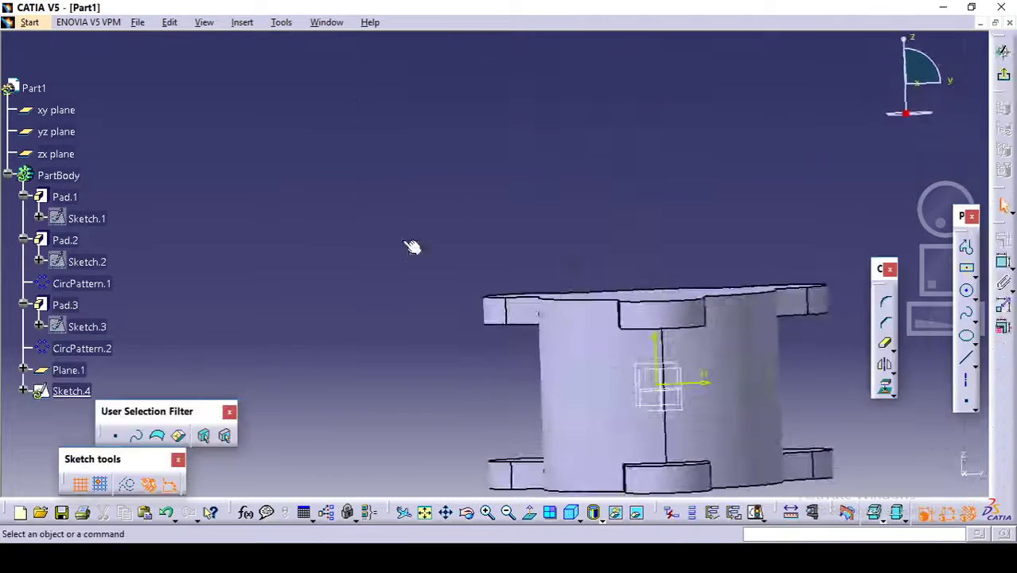
pyautogui.moveTo(495, 341)
pyautogui.mouseDown(button='middle')
pyautogui.moveTo(465, 220)
pyautogui.moveTo(477, 199)
pyautogui.mouseUp(button='middle')
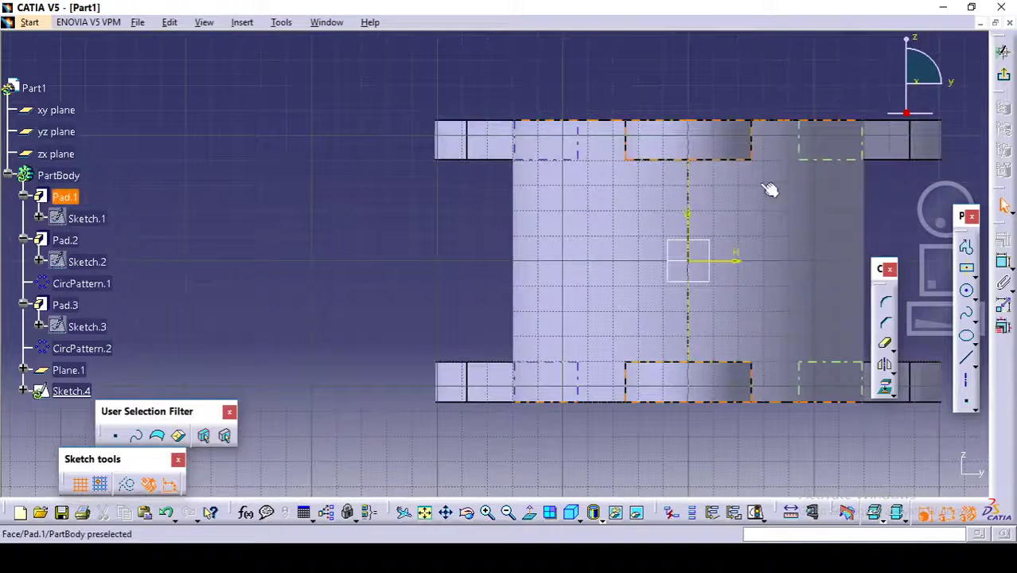
pyautogui.moveTo(770, 190); pyautogui.dragTo(663, 192, button='middle')
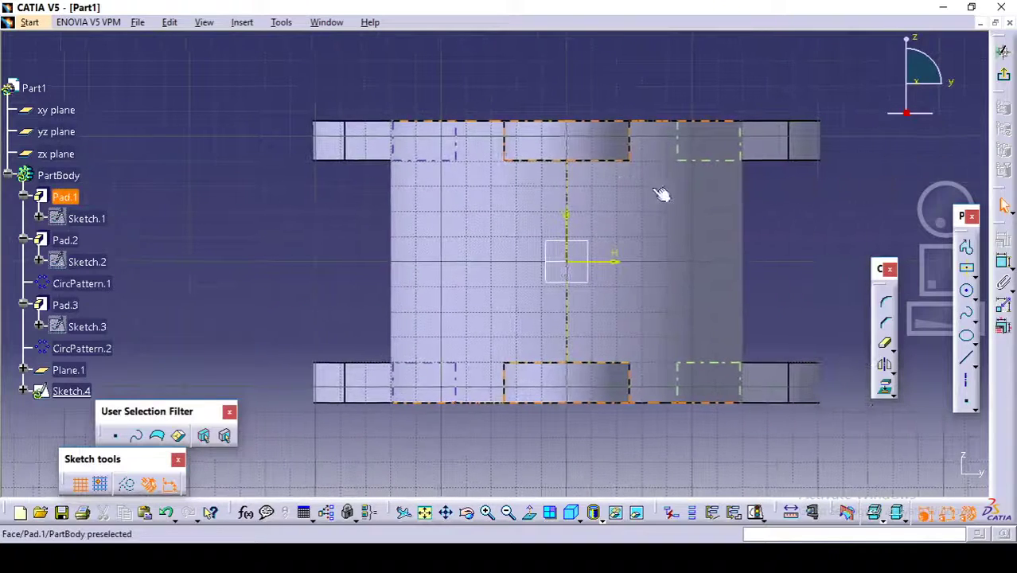
pyautogui.click(969, 295)
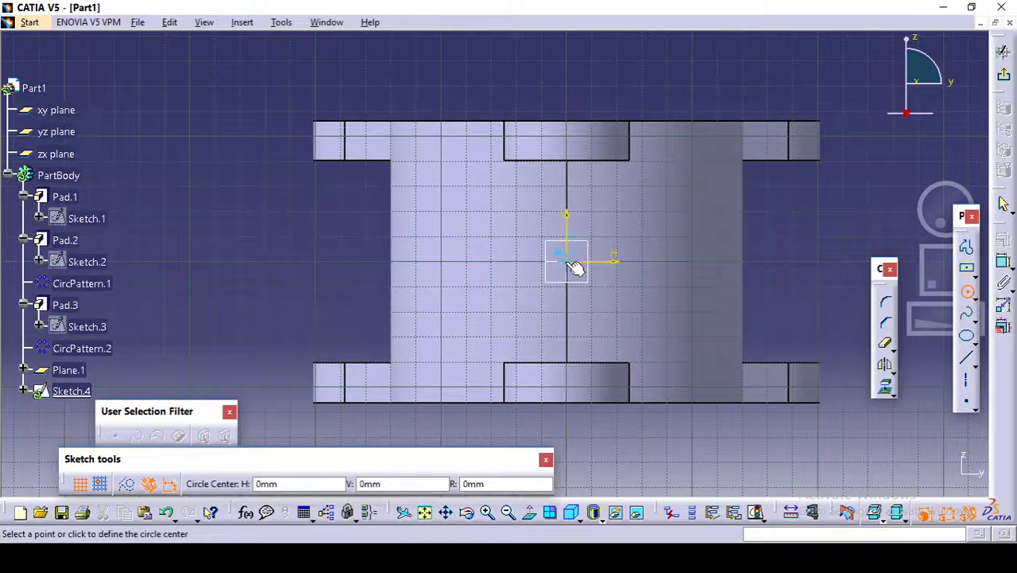
pyautogui.click(567, 261)
pyautogui.click(669, 288)
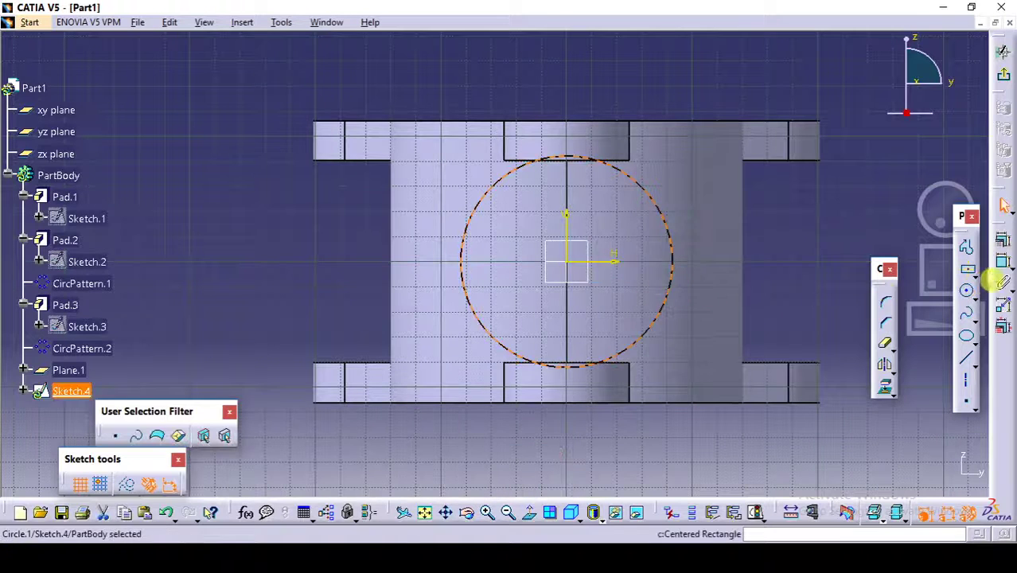
# Step: Constrain the circle with a diameter dimension of 200 mm and finish the sketch
pyautogui.click(1005, 268)
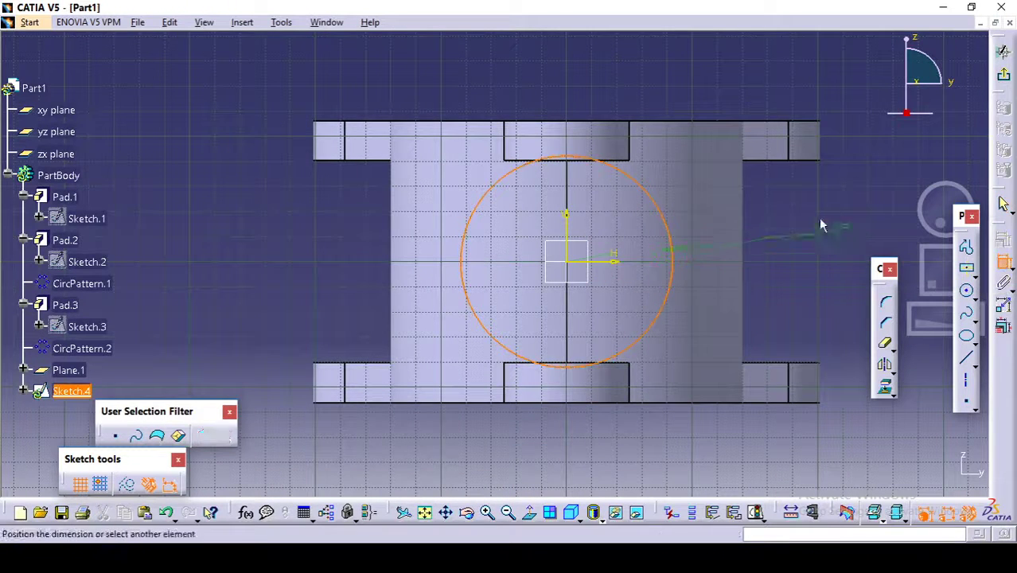
pyautogui.click(824, 213)
pyautogui.doubleClick(816, 212)
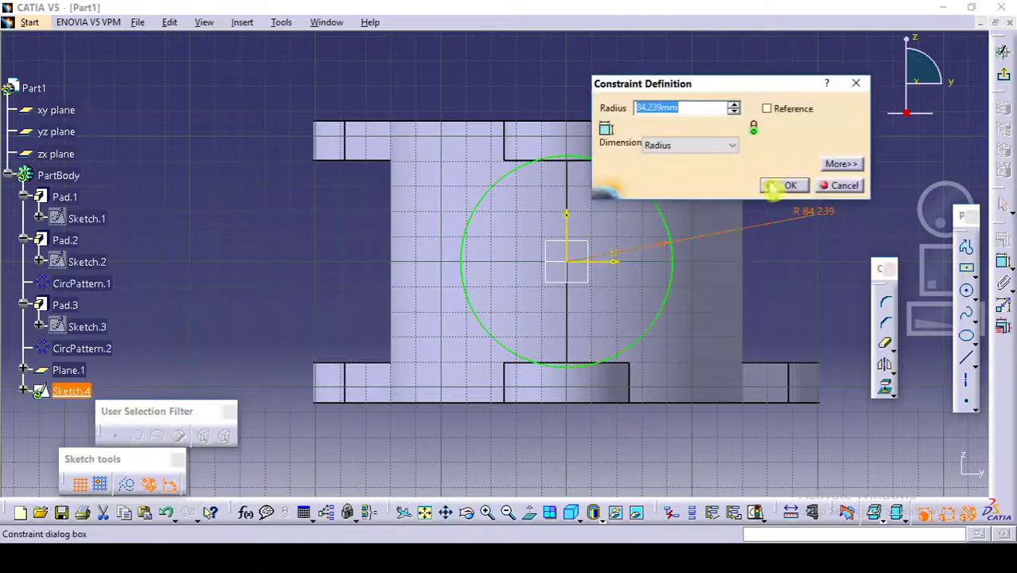
pyautogui.click(721, 145)
pyautogui.click(708, 171)
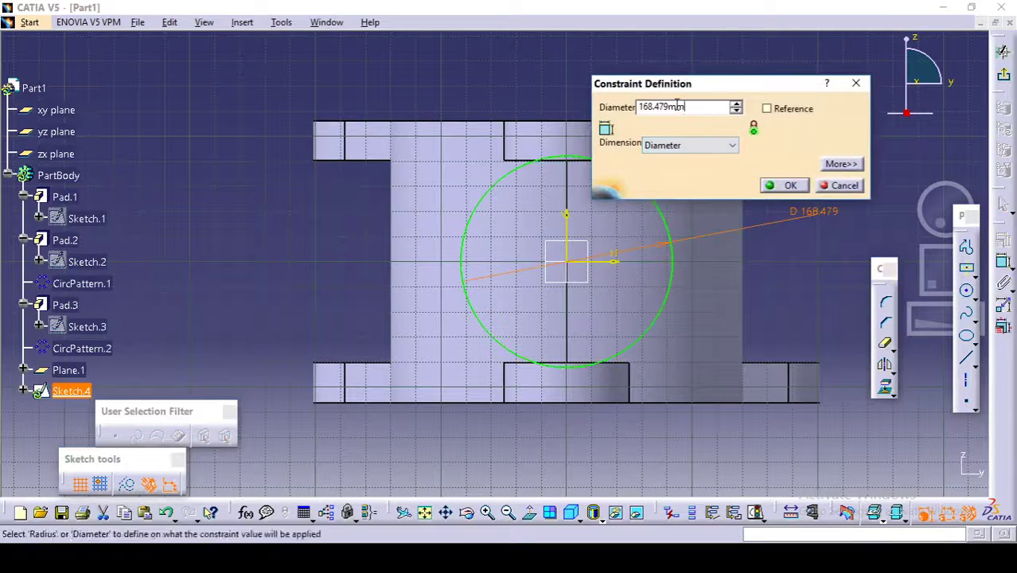
pyautogui.press('Return')
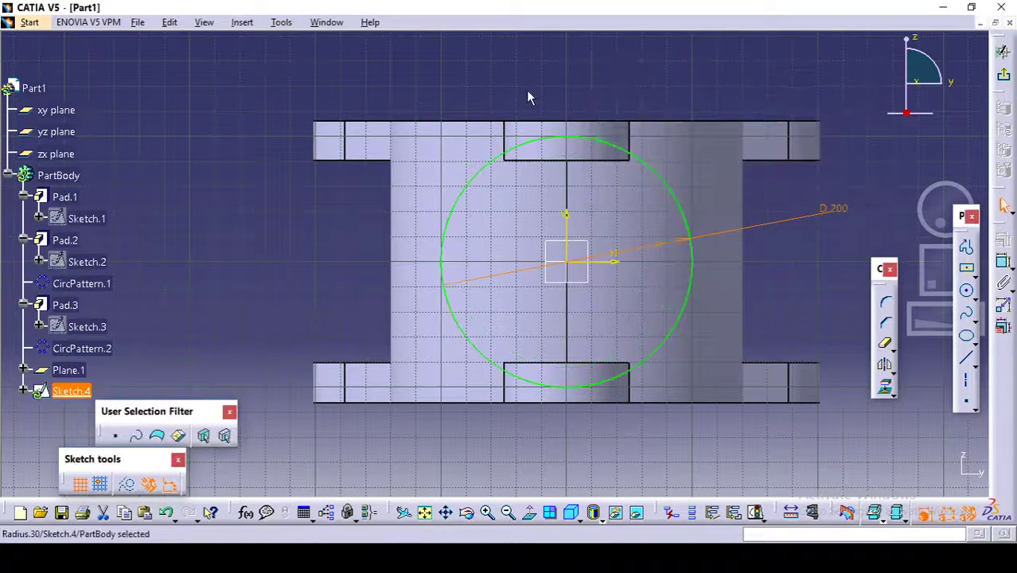
pyautogui.click(1002, 51)
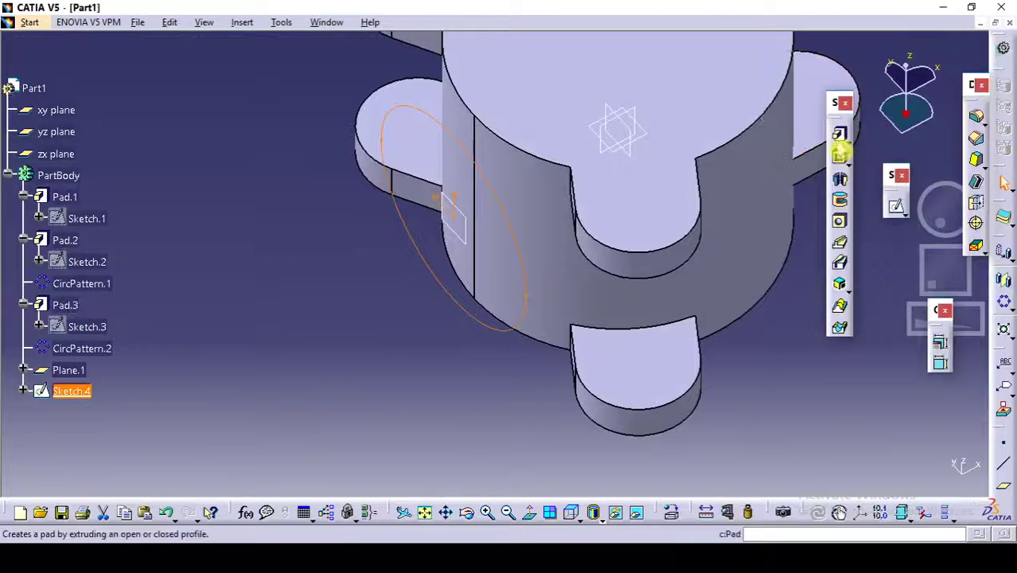
# Step: Pad the circle sketch from the offset plane to the cylindrical body using the Up to next limit
pyautogui.click(844, 137)
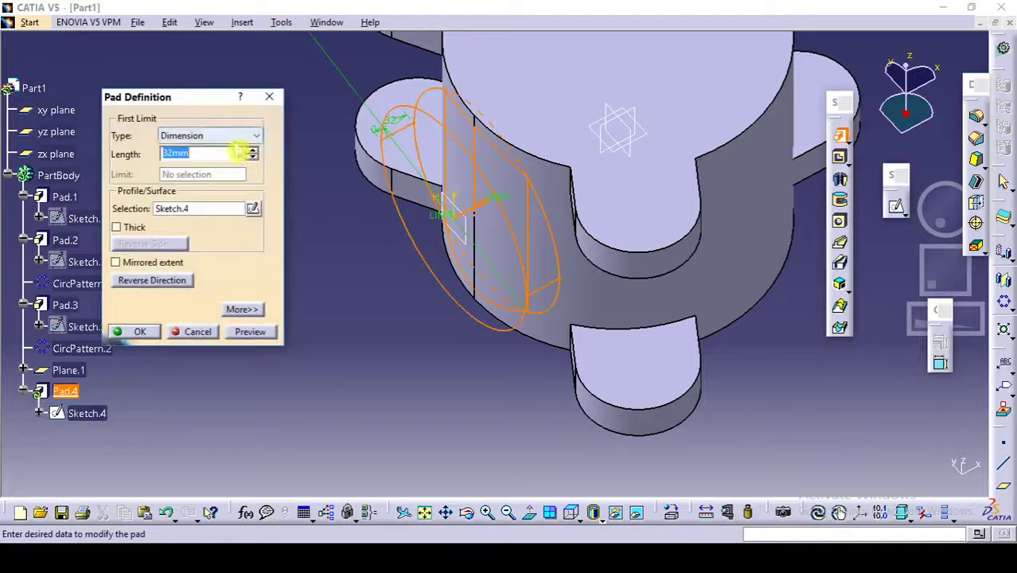
pyautogui.click(248, 136)
pyautogui.click(180, 162)
pyautogui.moveTo(426, 189); pyautogui.dragTo(534, 138, button='middle')
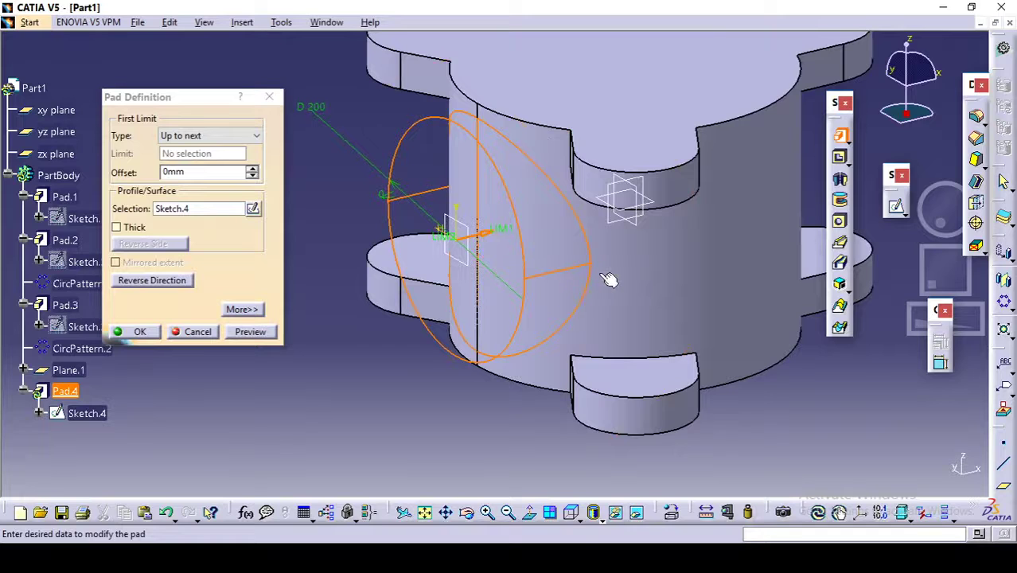
pyautogui.click(137, 332)
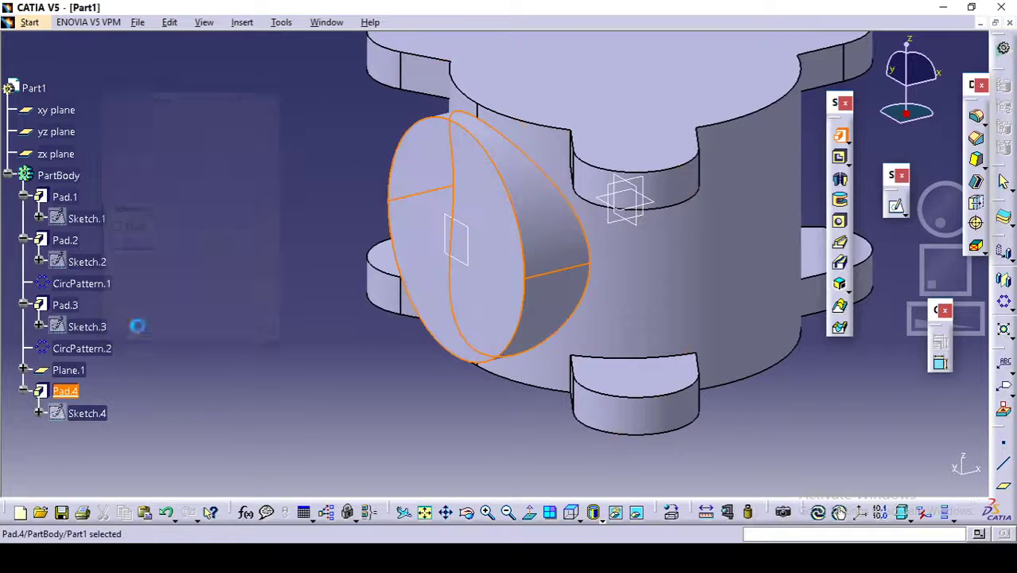
pyautogui.moveTo(270, 218); pyautogui.dragTo(383, 355, button='middle')
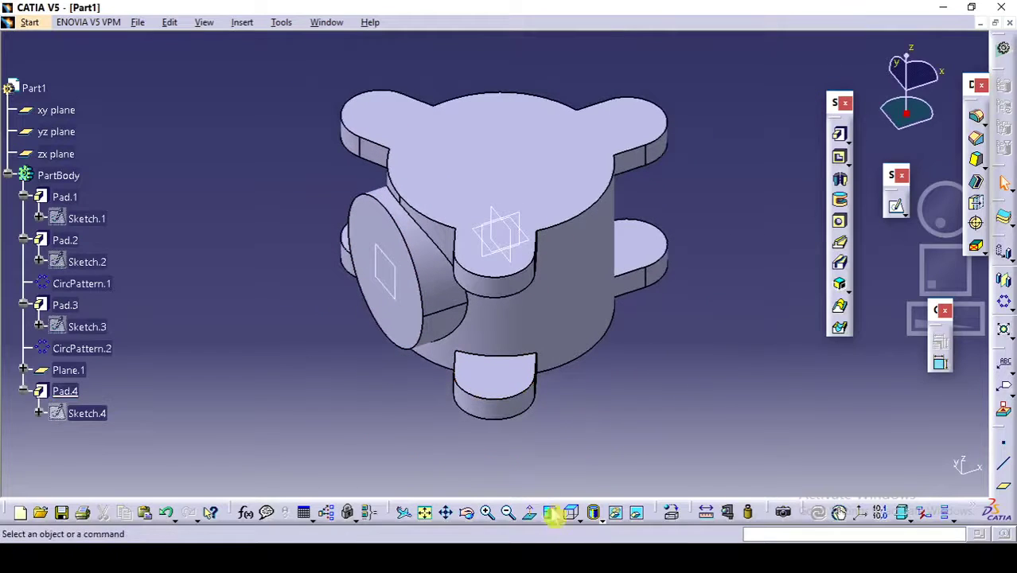